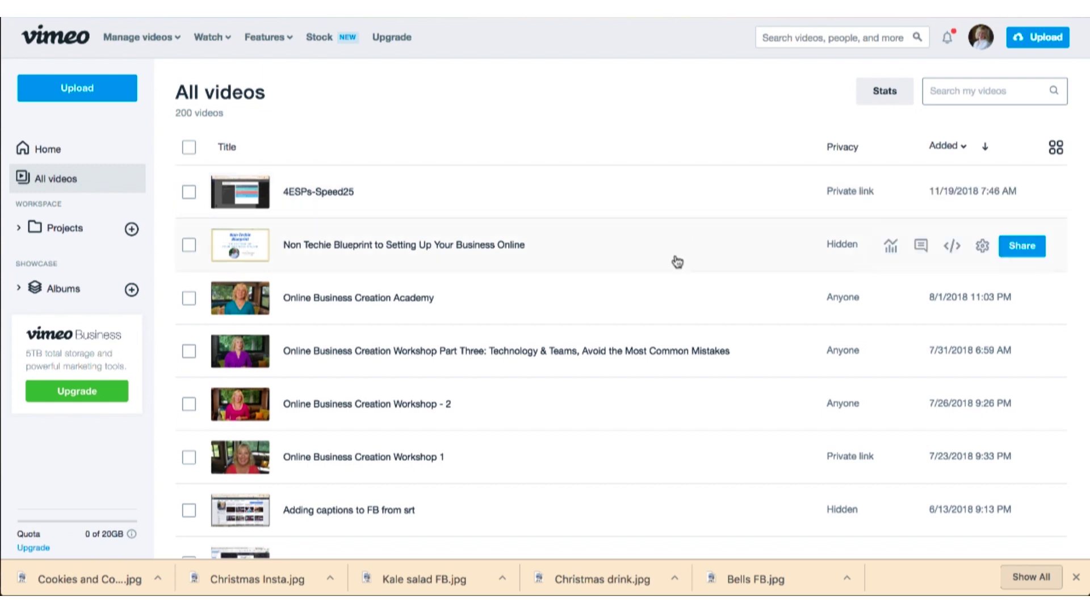
Step: Open the Online Business Creation Academy video page and go to its Settings
left_click(376, 305)
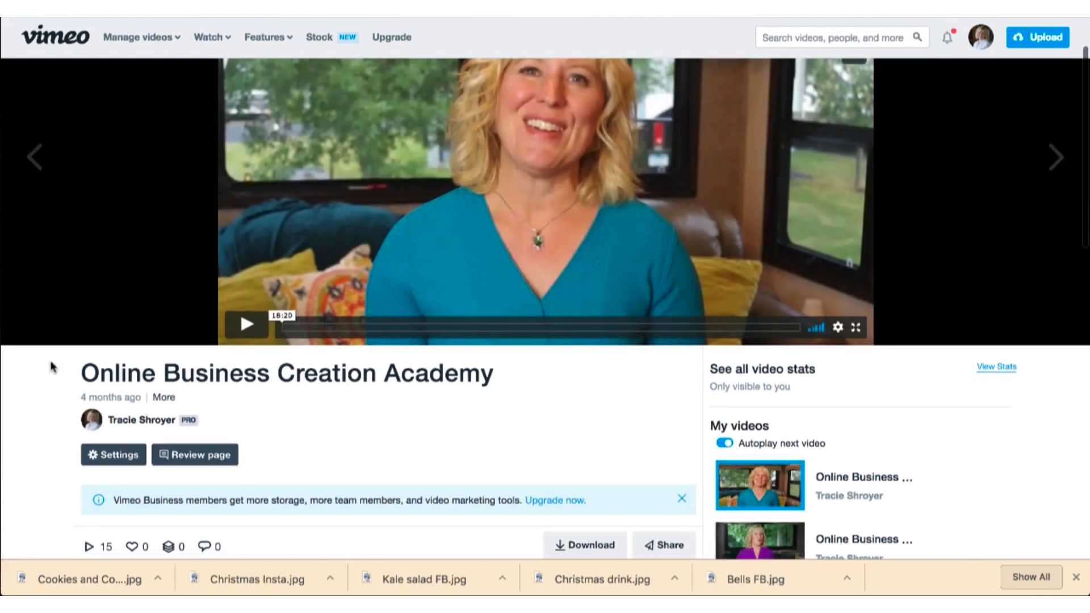
scroll(53, 367, "down", 2)
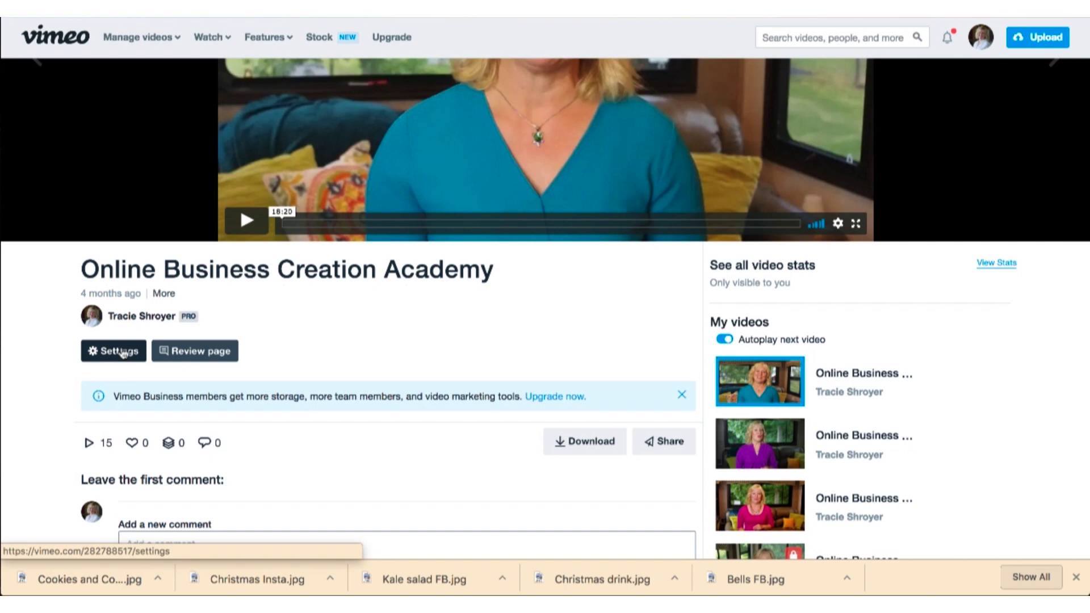
left_click(123, 355)
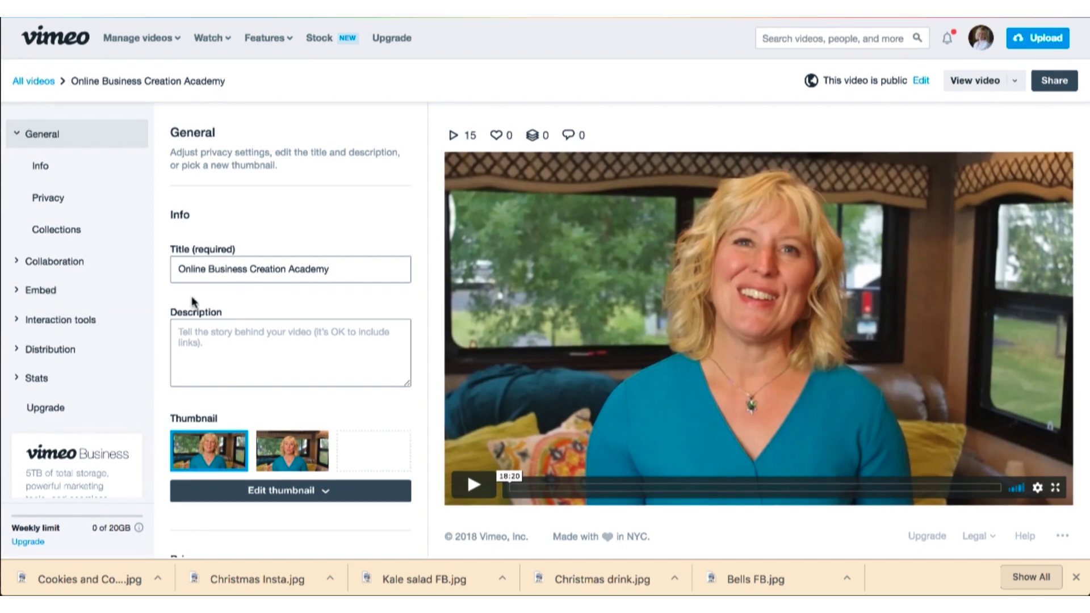
scroll(193, 301, "down", 3)
scroll(193, 301, "up", 2)
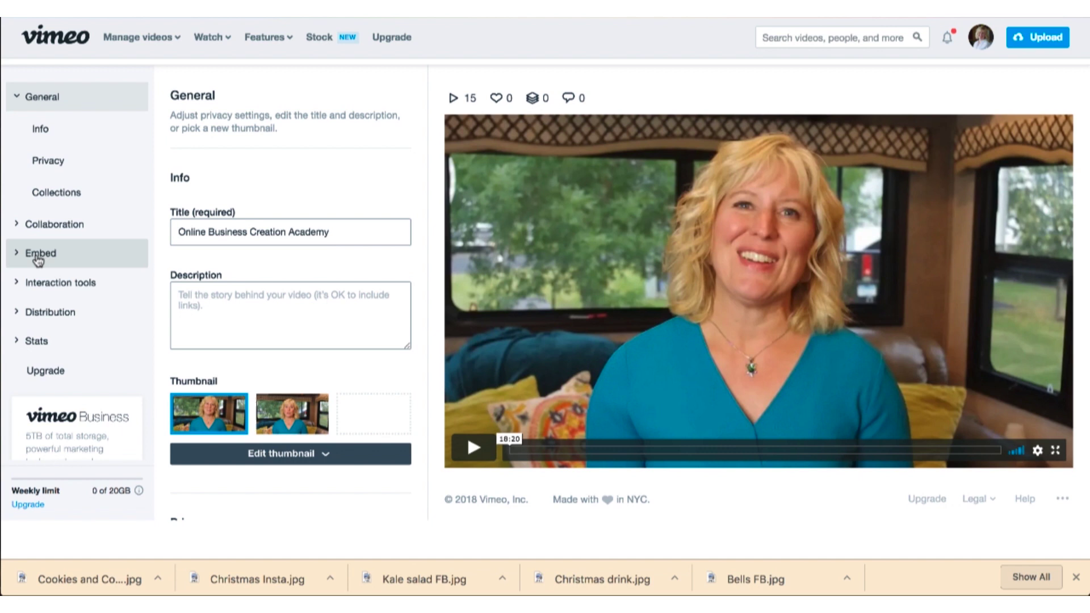
Step: Go to the Privacy section and look at the 'Where can this be embedded?' choices
left_click(62, 162)
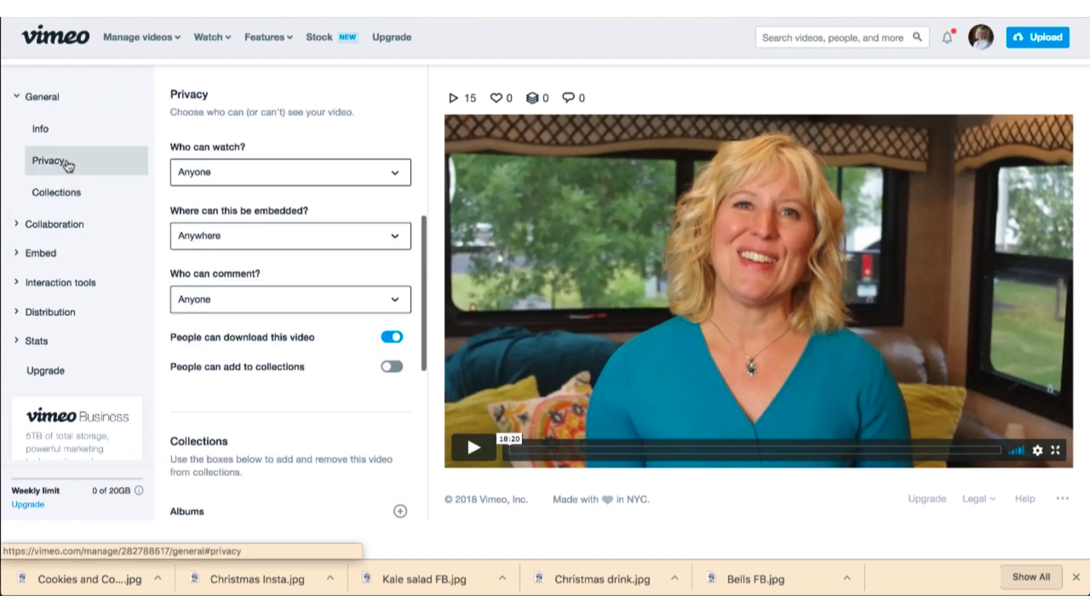
left_click(211, 244)
left_click(210, 243)
left_click(205, 245)
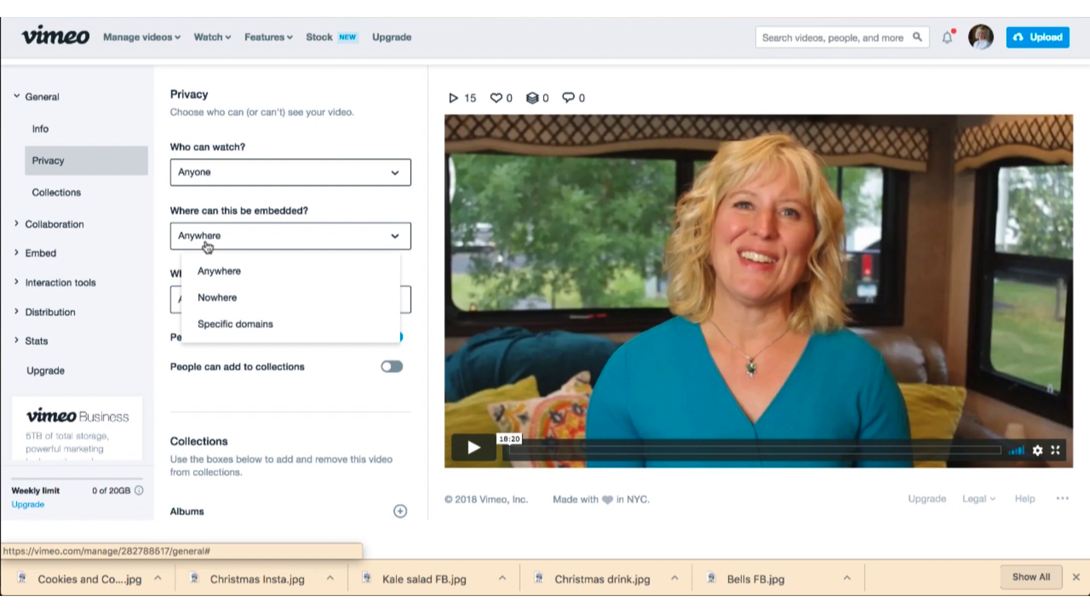
left_click(277, 337)
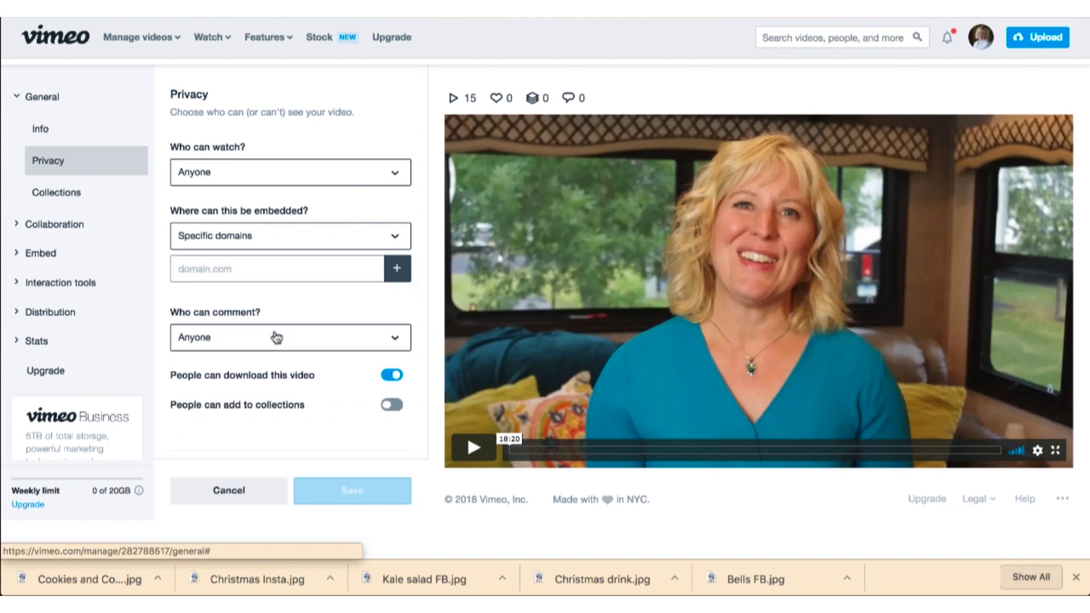
left_click(224, 266)
type("http")
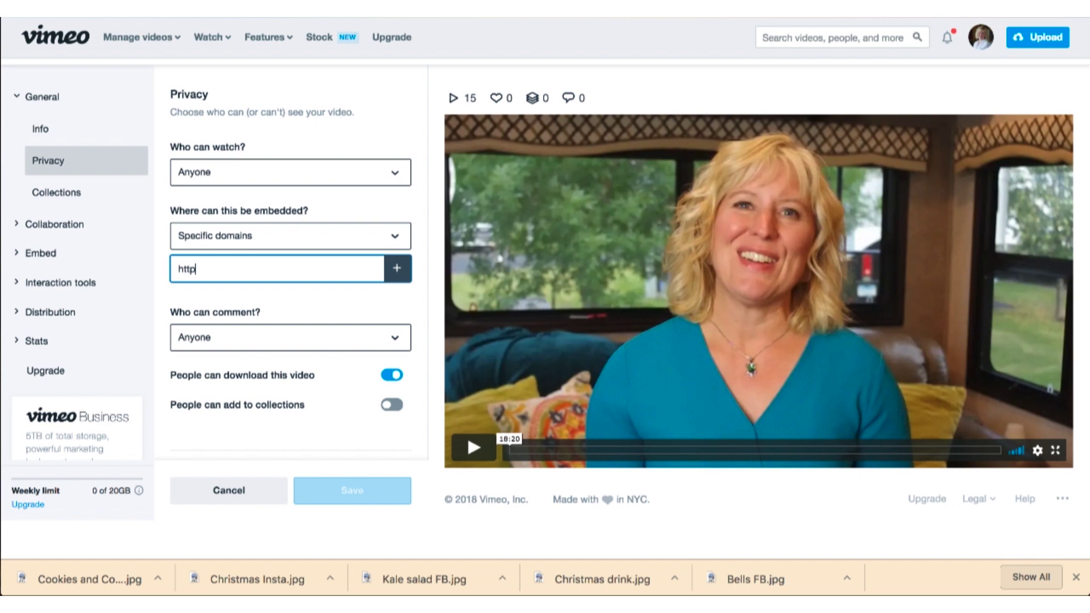
type("s://LaunchTechMade")
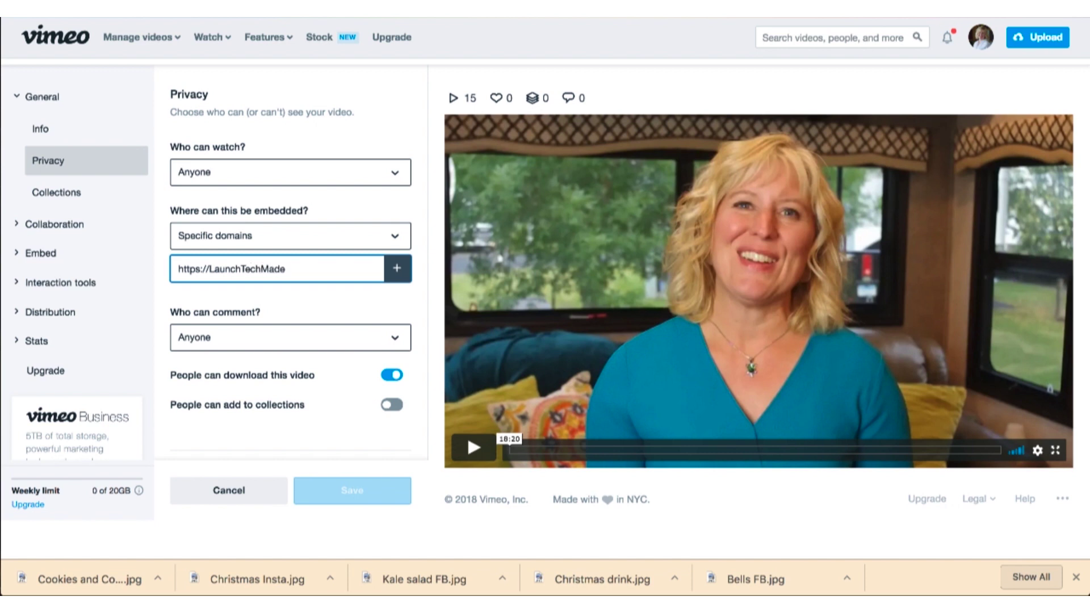
type("Easy.com")
type("/")
key("BackSpace")
left_click(396, 239)
left_click(317, 276)
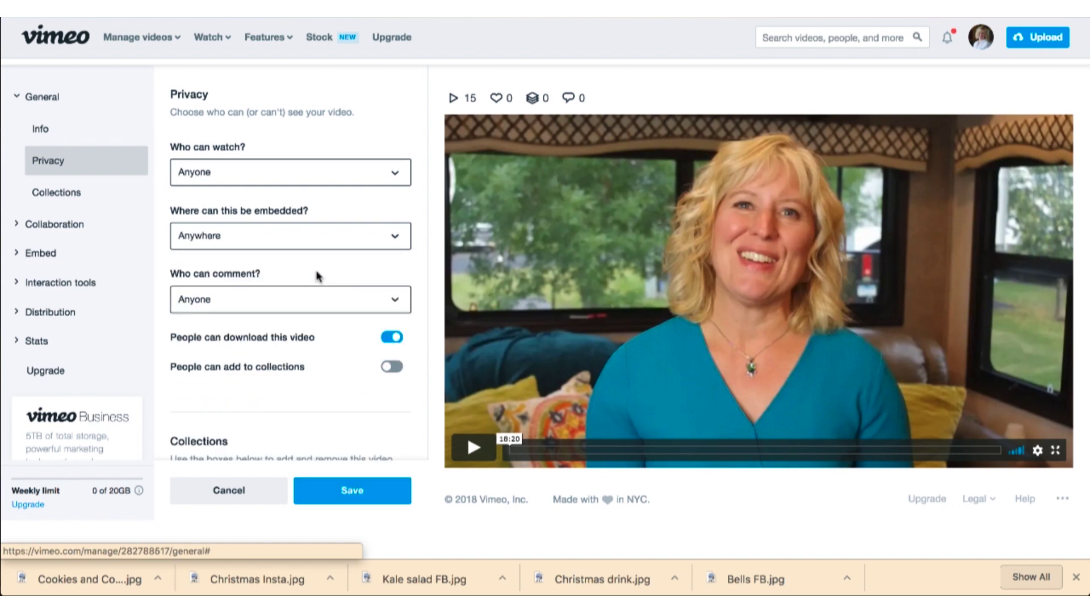
Step: Try hiding the video from vimeo.com and switch off downloads
left_click(397, 180)
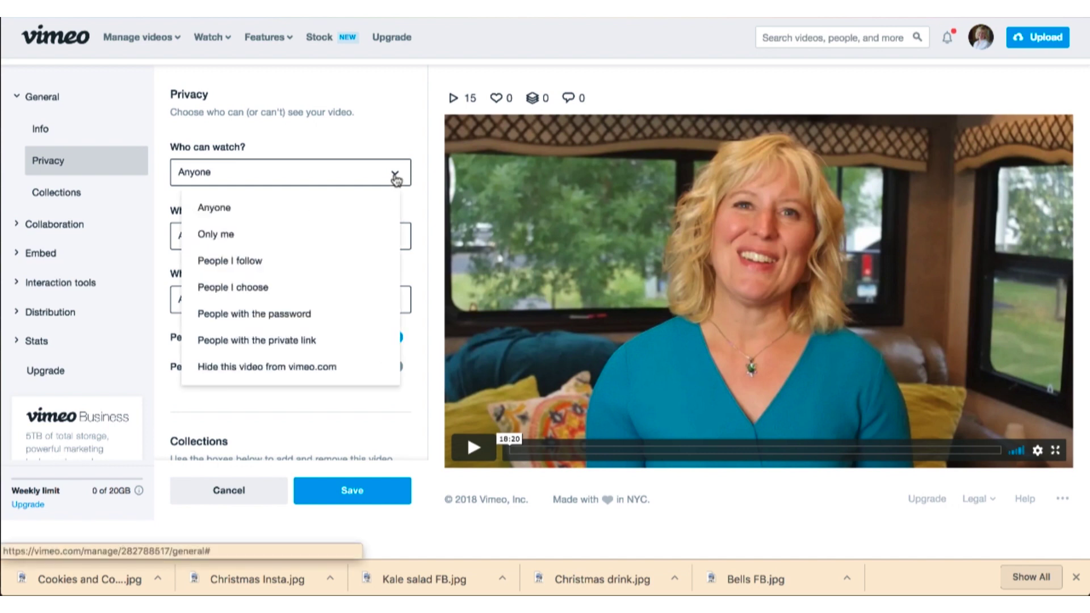
left_click(270, 369)
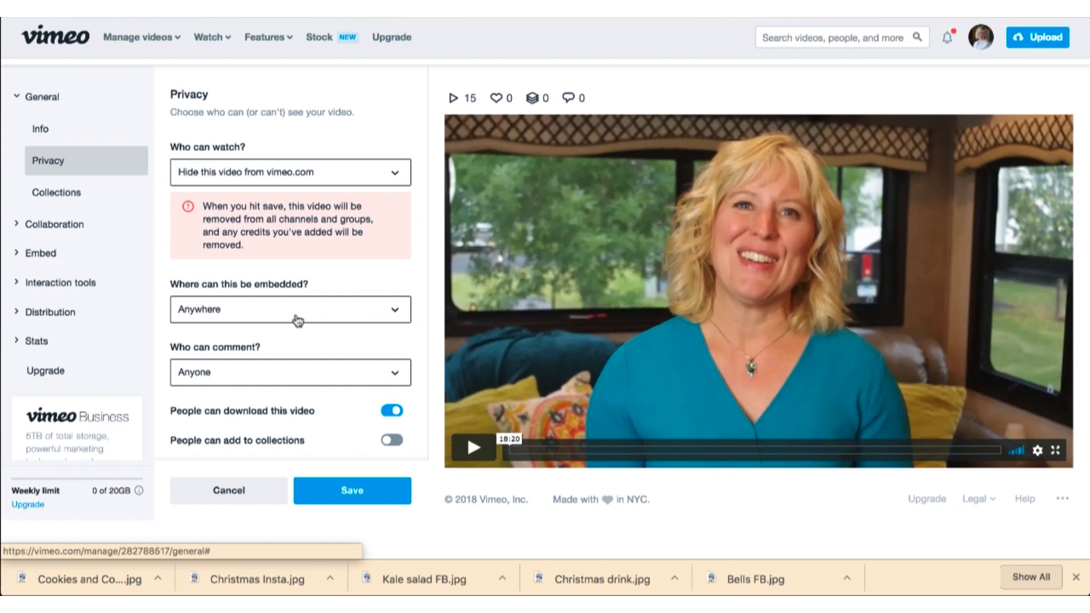
left_click(389, 414)
Step: Reset Who can watch to Anyone, save, and head to the Embed settings
scroll(352, 428, "down", 2)
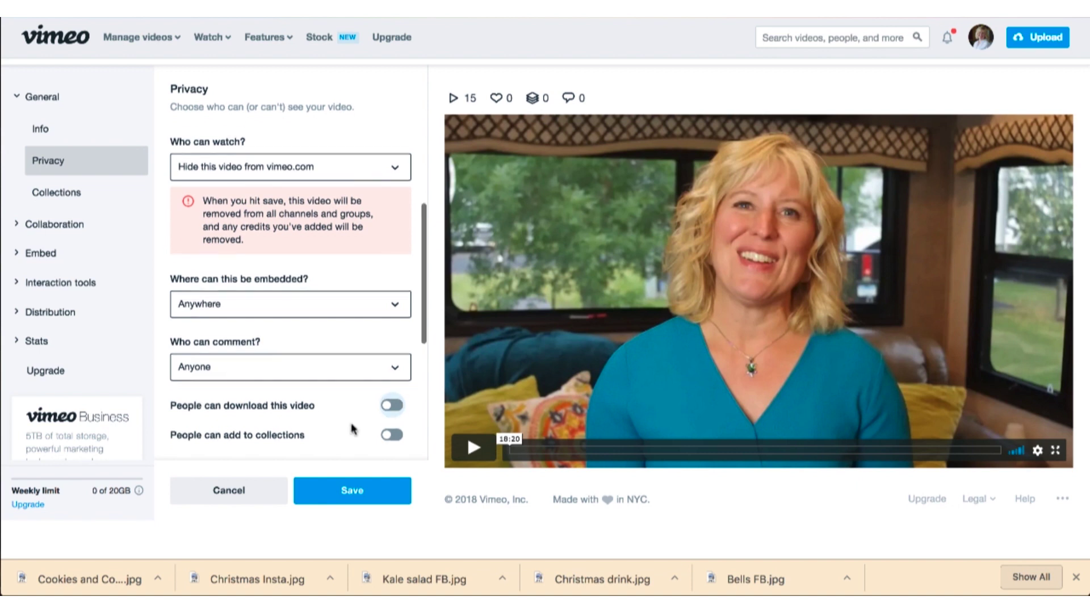
scroll(353, 429, "up", 1)
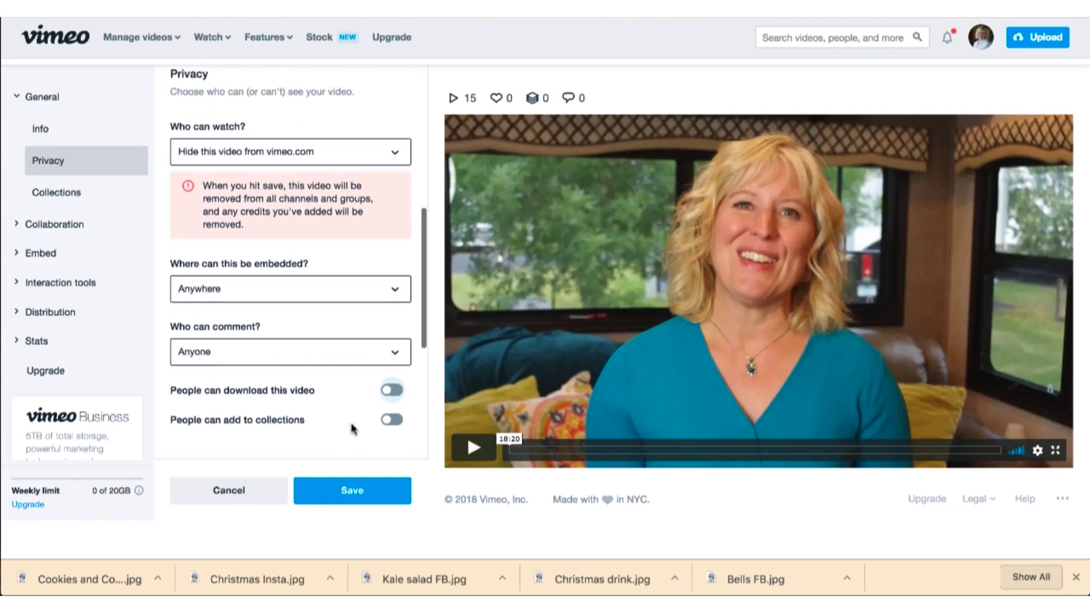
left_click(390, 150)
left_click(323, 183)
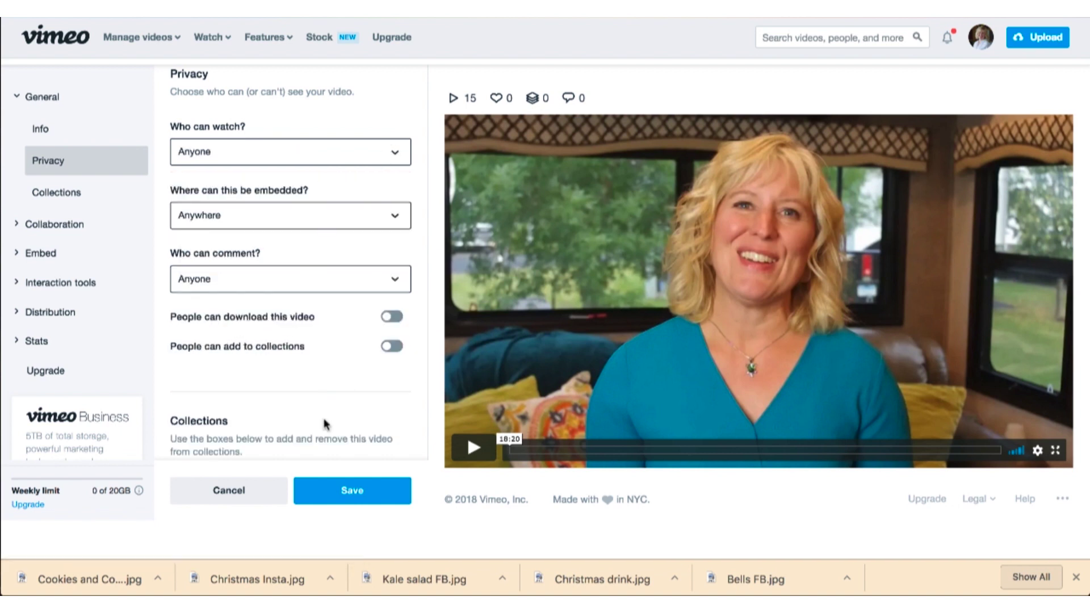
left_click(341, 495)
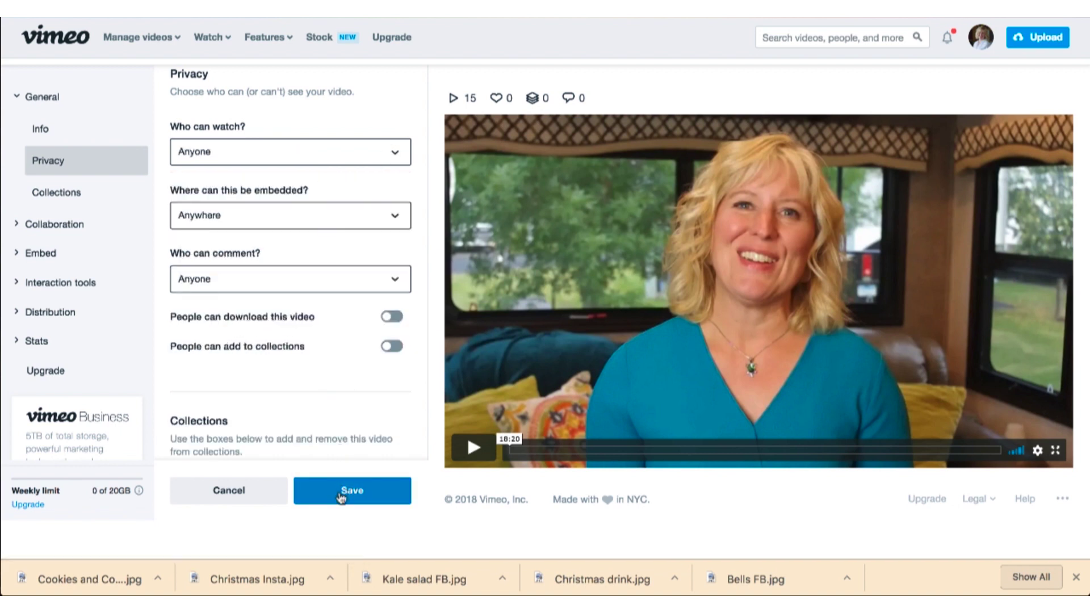
left_click(33, 256)
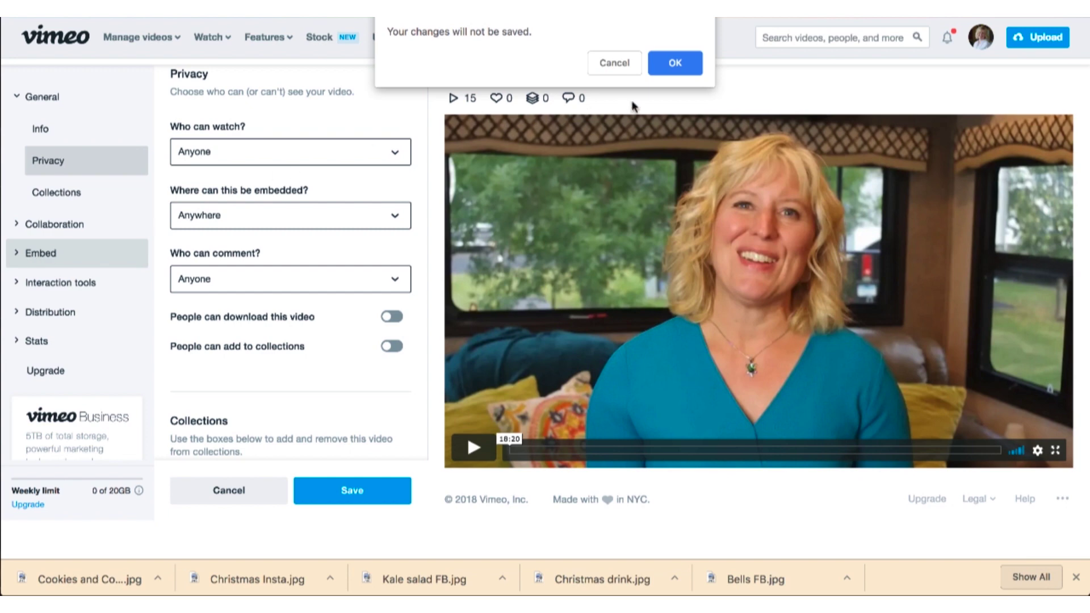
Step: Confirm leaving the page and test the Playbar toggle, leaving it on
left_click(684, 65)
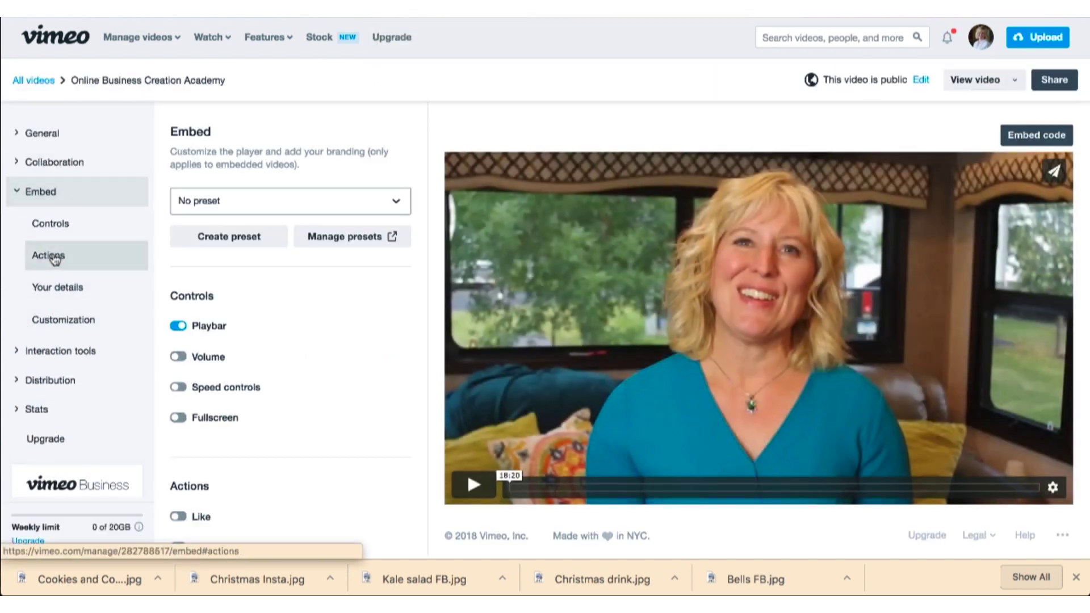
scroll(267, 262, "down", 1)
scroll(275, 266, "down", 1)
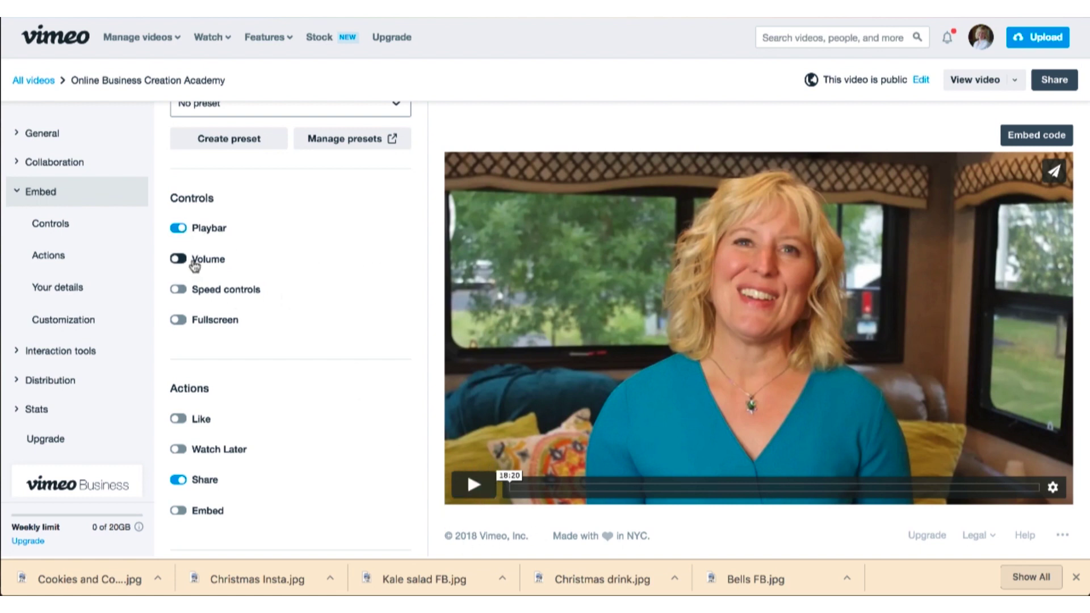
left_click(178, 229)
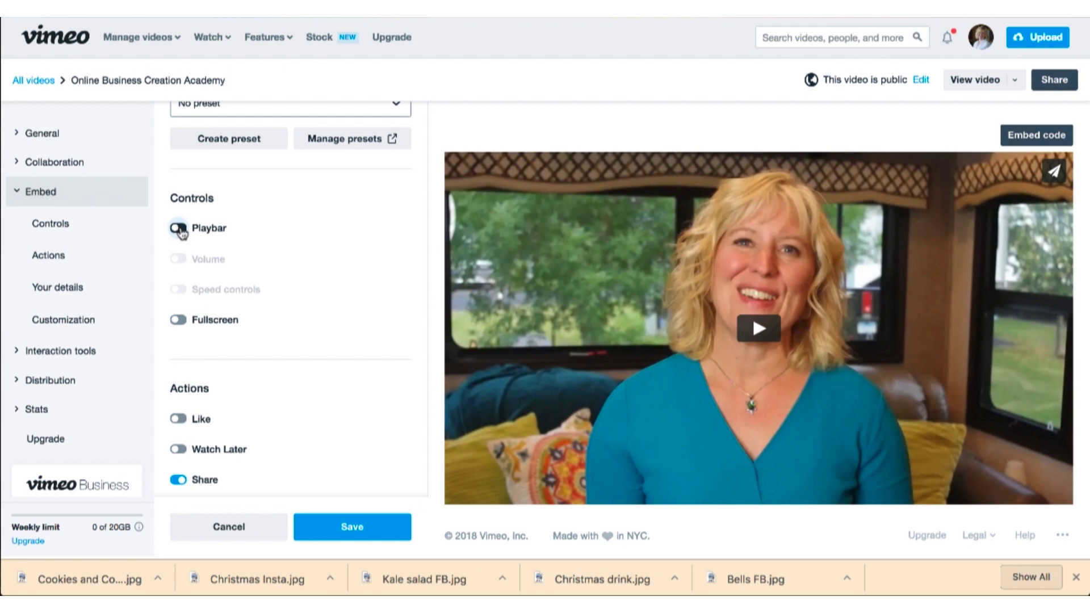
left_click(179, 229)
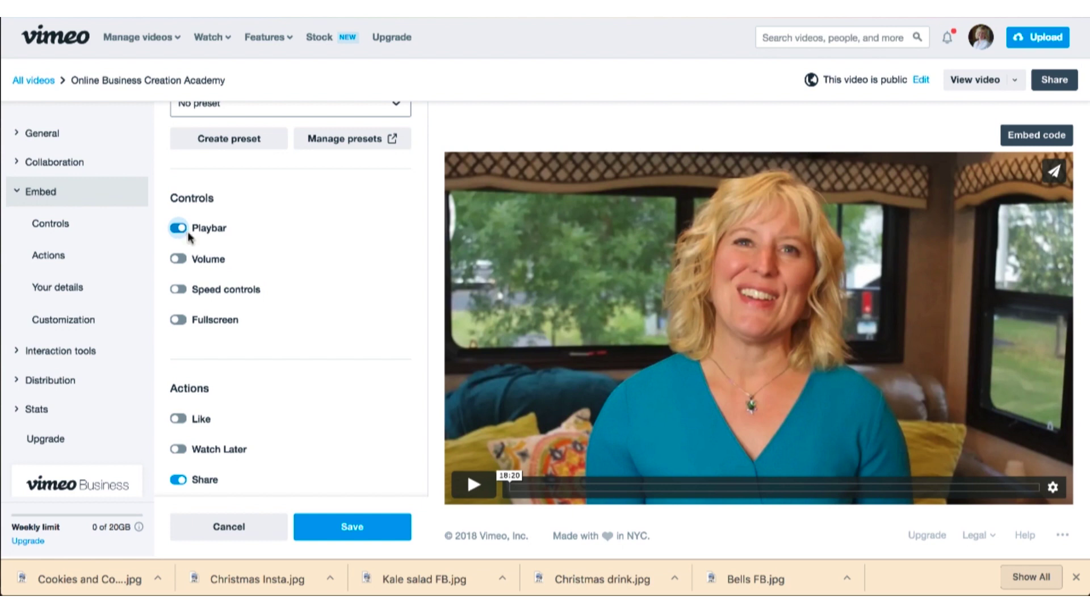
Step: Leave Like and the custom logo off, save the embed settings, and show the embed code
scroll(182, 287, "down", 2)
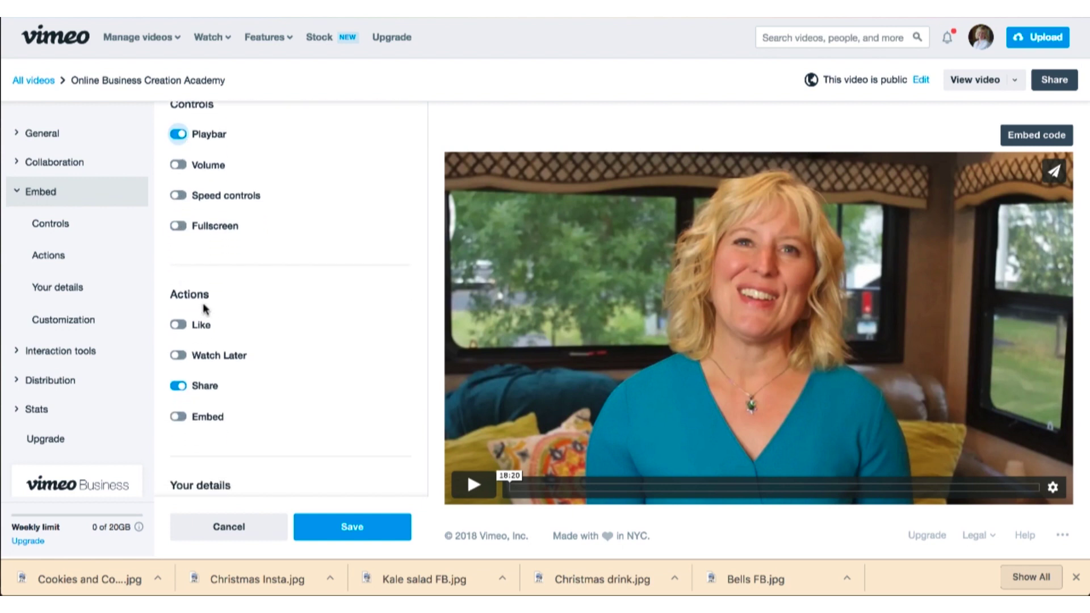
left_click(181, 326)
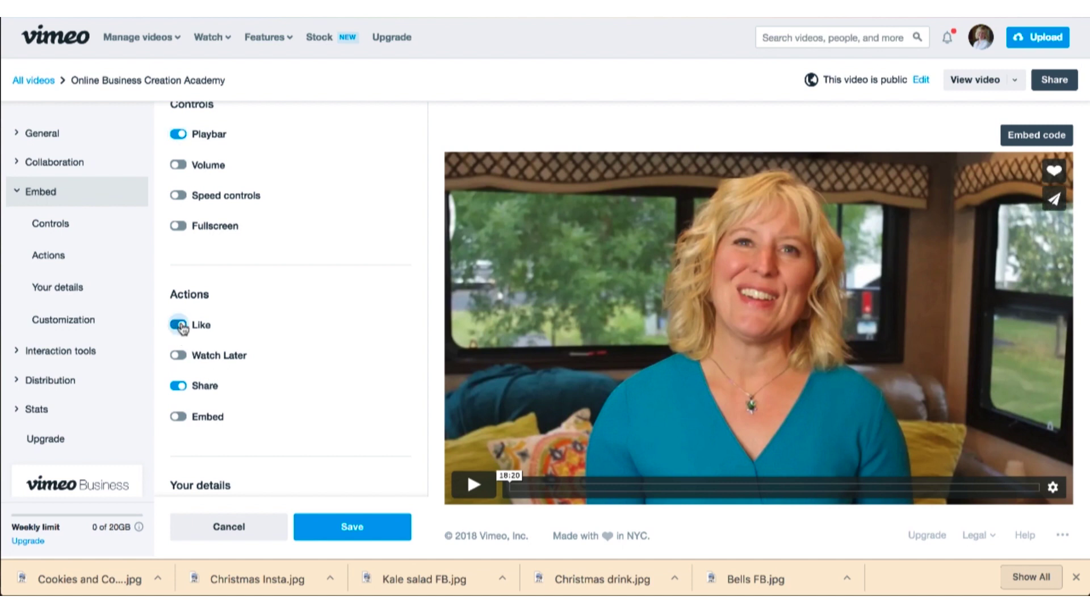
left_click(181, 326)
scroll(179, 329, "down", 5)
scroll(179, 329, "down", 1)
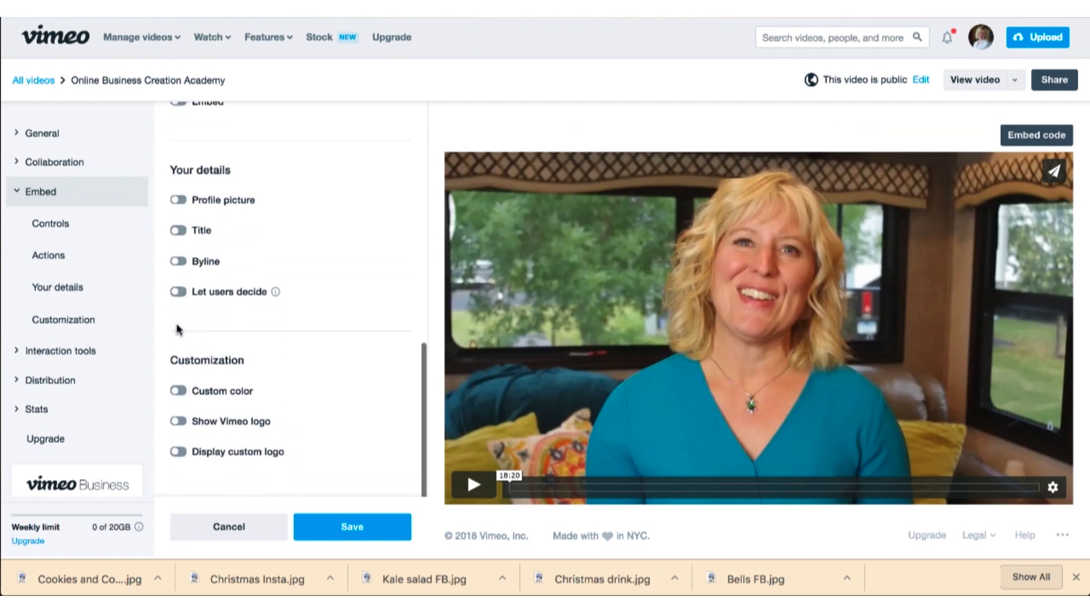
left_click(180, 453)
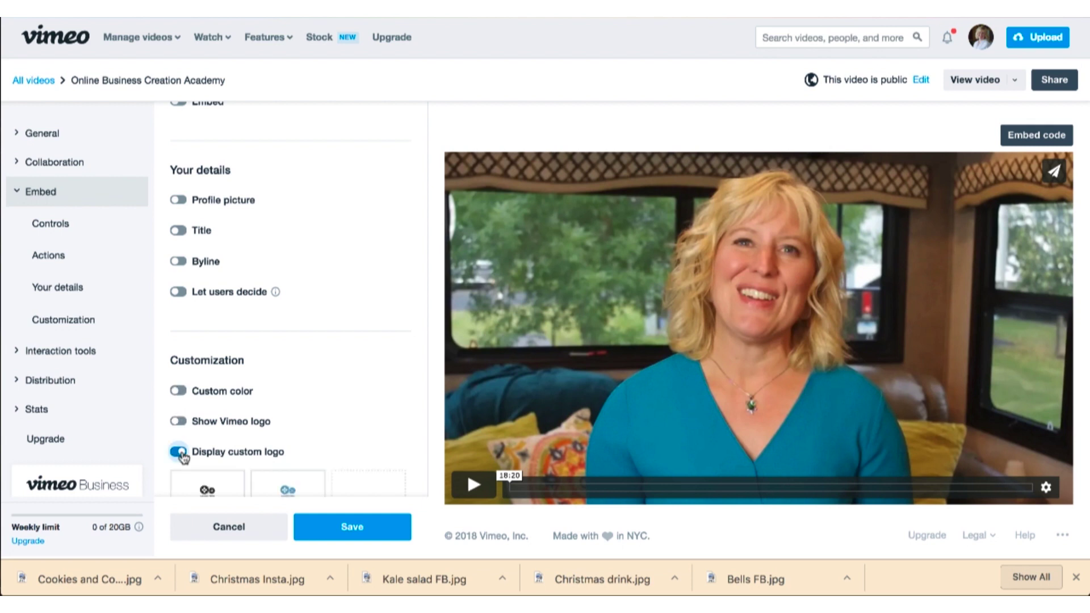
left_click(178, 453)
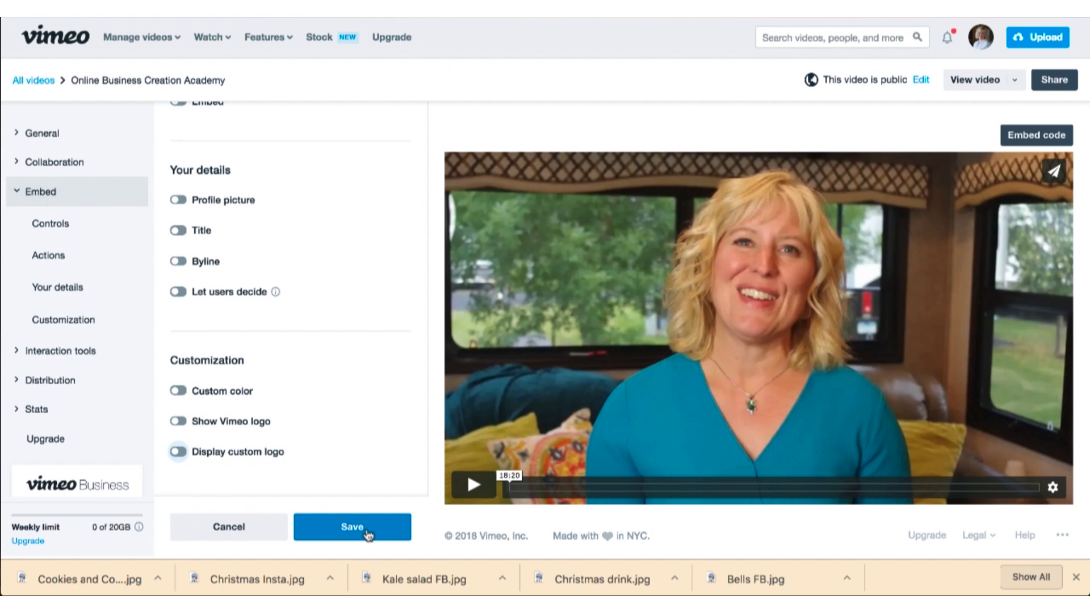
left_click(368, 534)
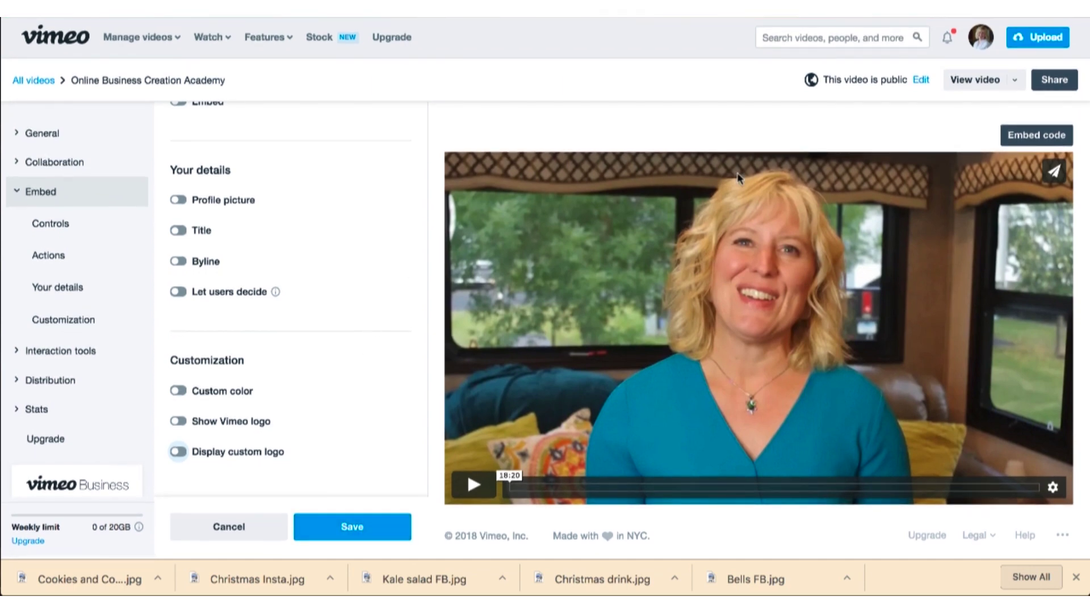
left_click(1021, 137)
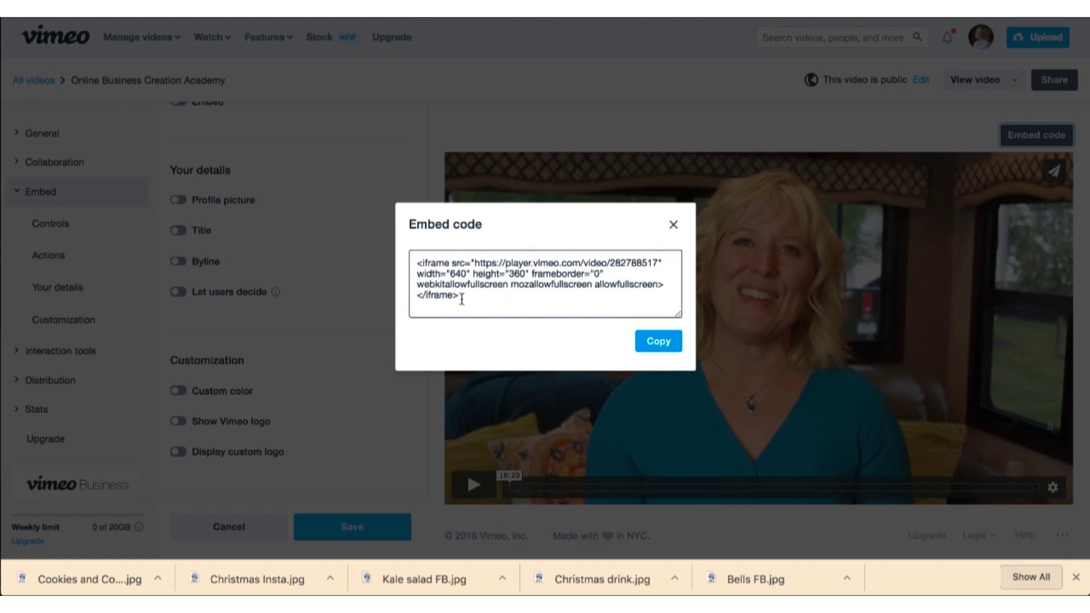
Step: Select the full iframe snippet in the Embed code box and copy it
left_click_drag(461, 299, 413, 255)
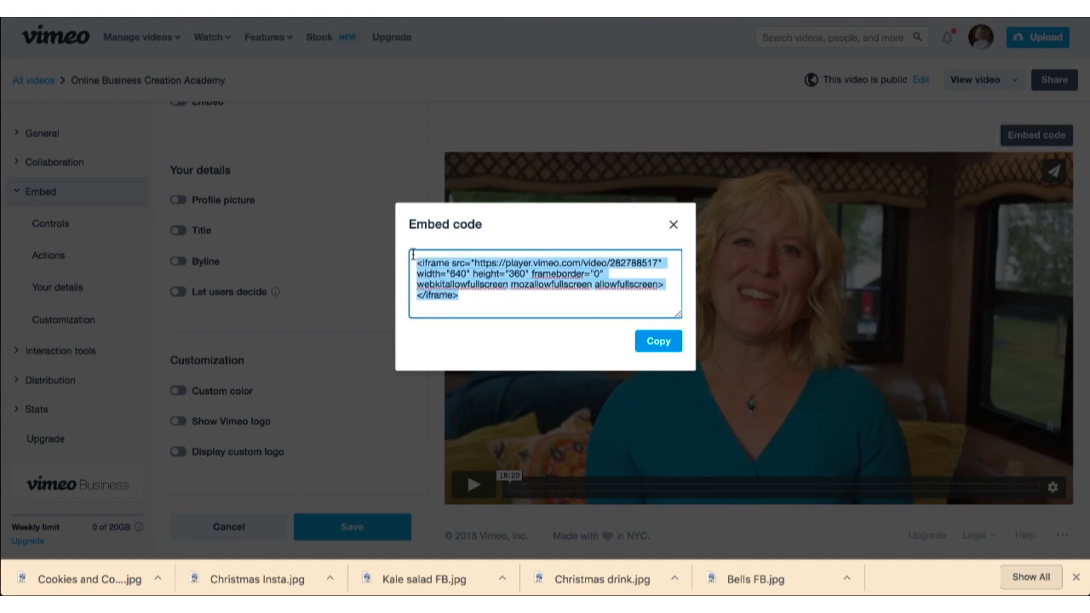
left_click(652, 342)
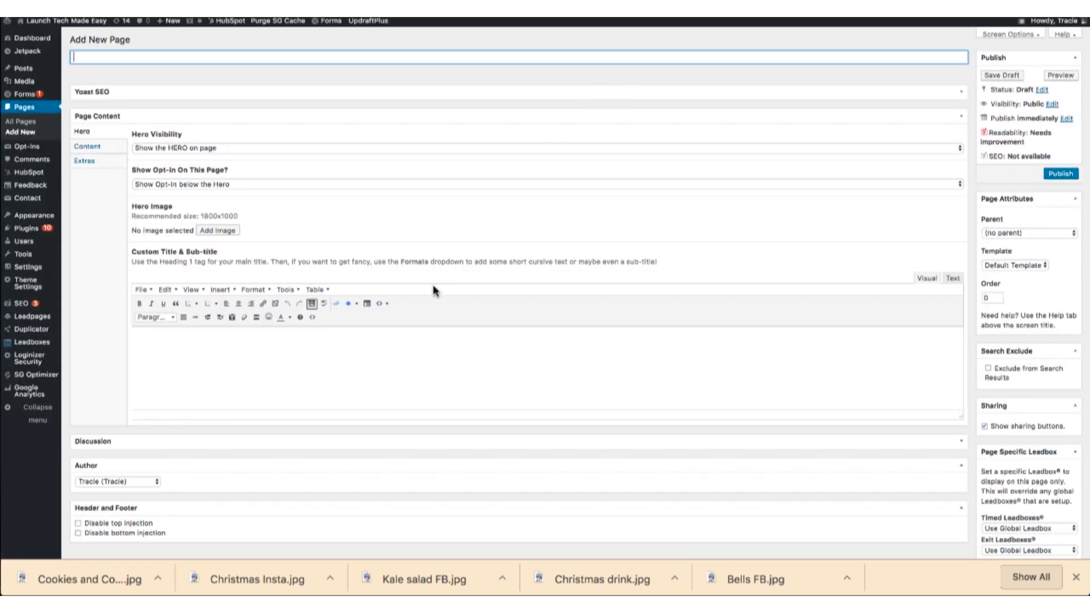
Step: Title the new page 'Online Business Academy Training', replacing the draft title 'PLC Video #1'
scroll(433, 287, "down", 2)
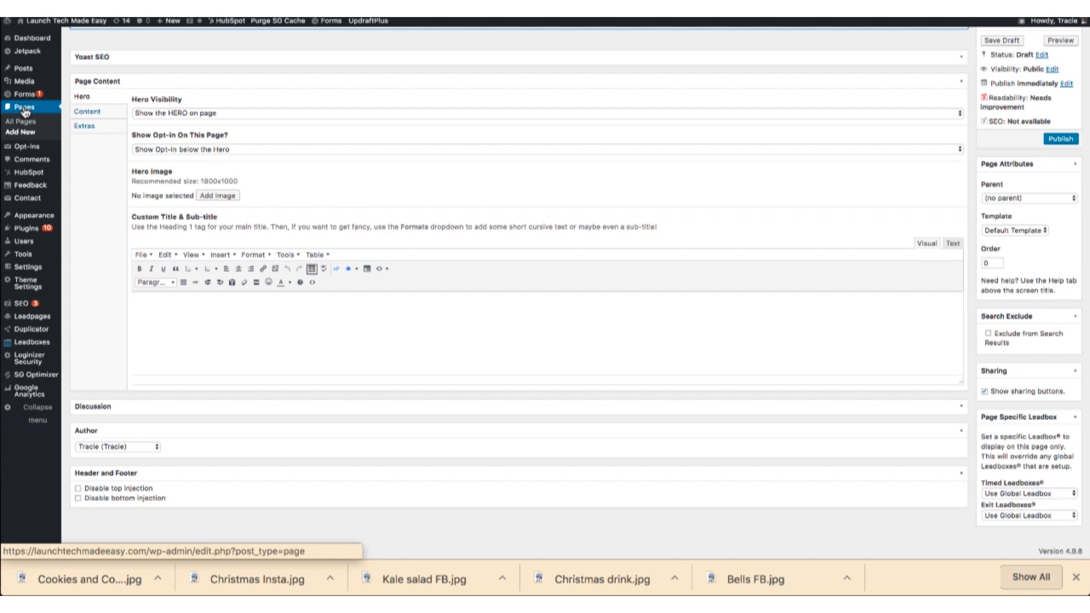
scroll(126, 180, "up", 1)
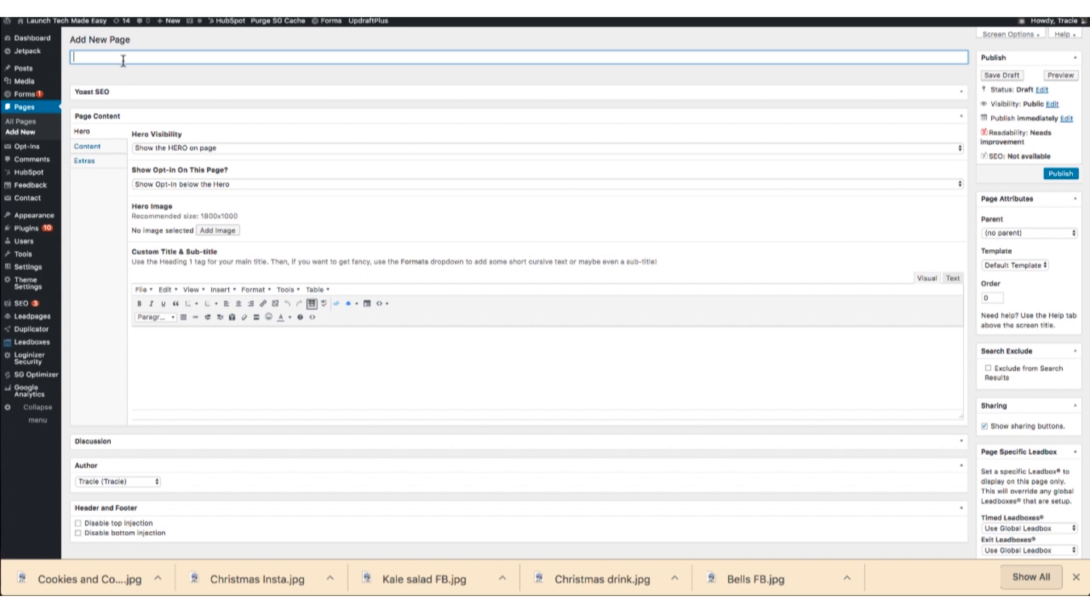
type("PLC Video #1")
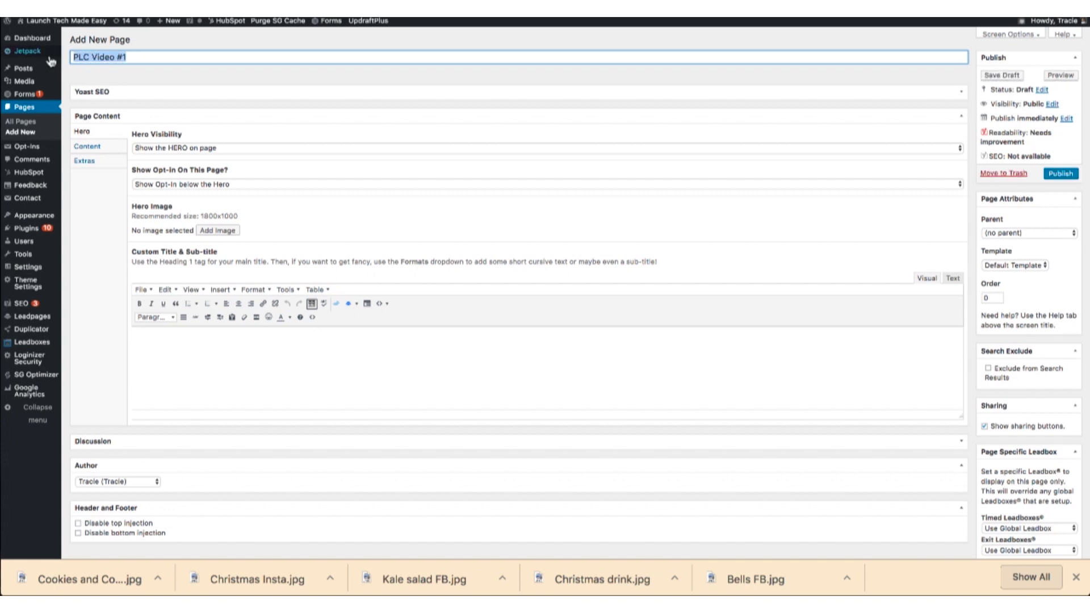
mouse_move(51, 60)
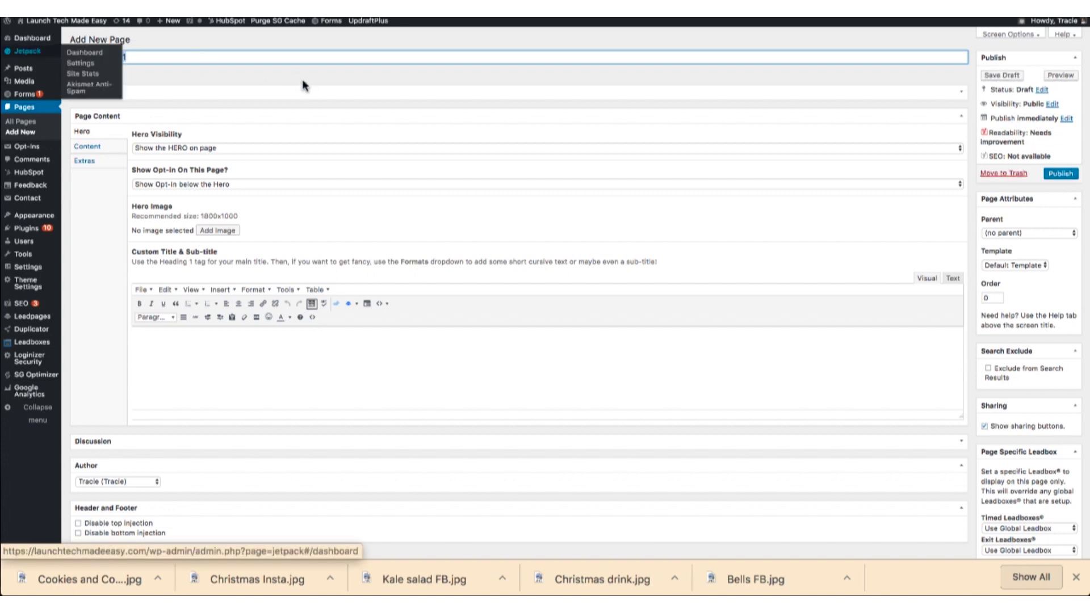
key("super+a")
type("Online Busi")
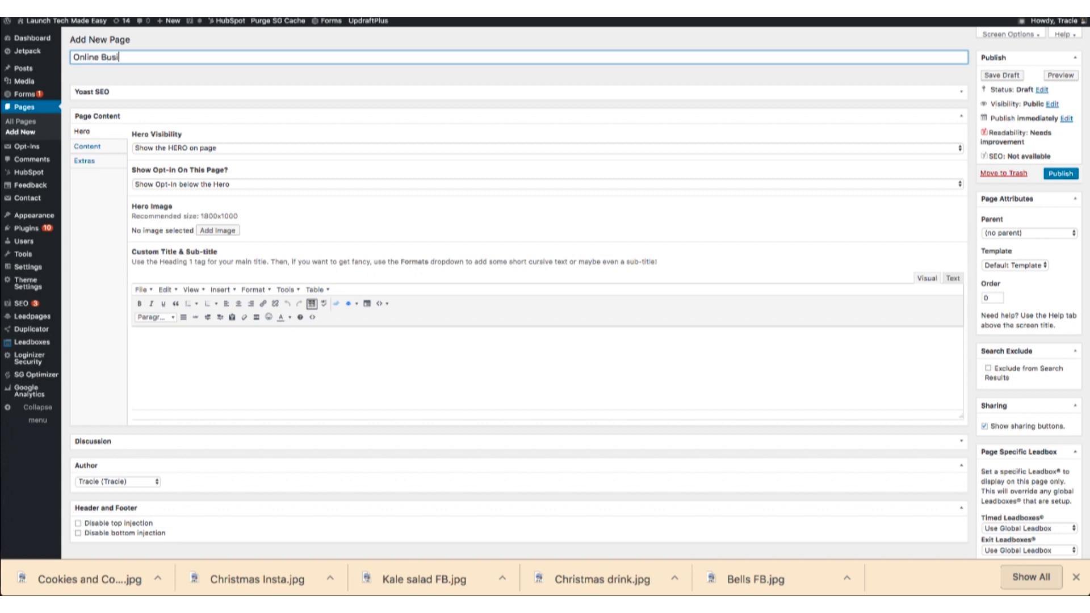
type("ness Academy")
key("BackSpace")
key("BackSpace")
type("emy Training")
scroll(122, 156, "down", 1)
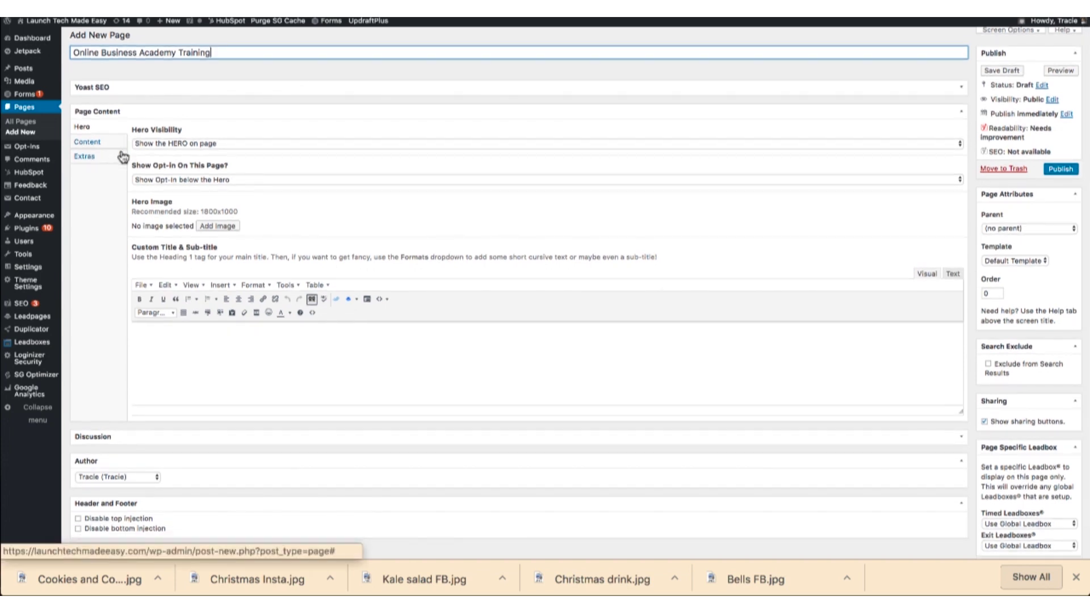
Step: Paste the Vimeo iframe code into the Content tab in Text mode, then preview it in Visual
left_click(90, 143)
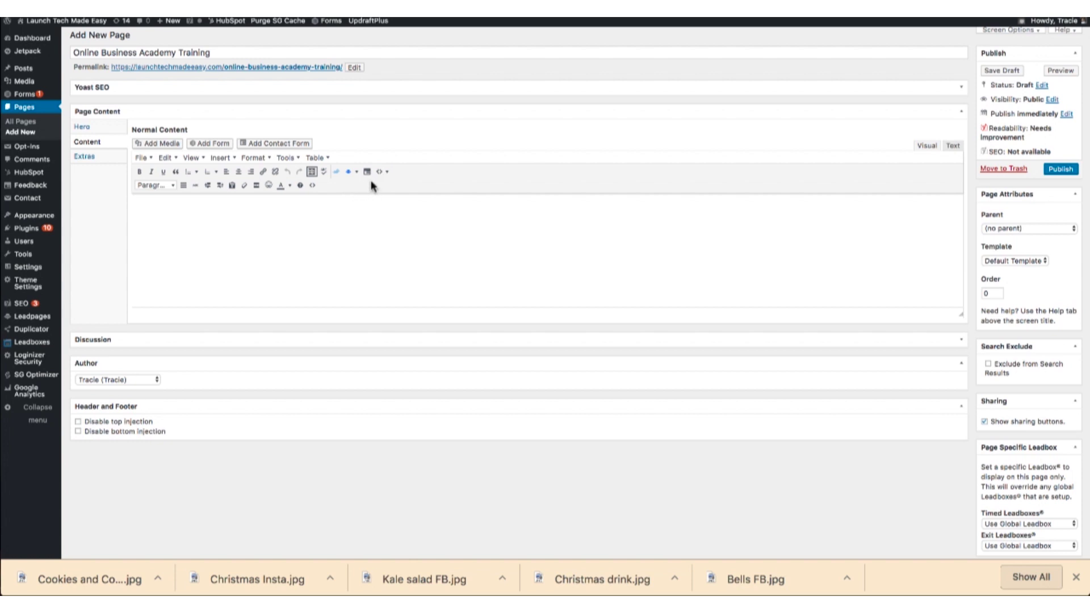
left_click(952, 146)
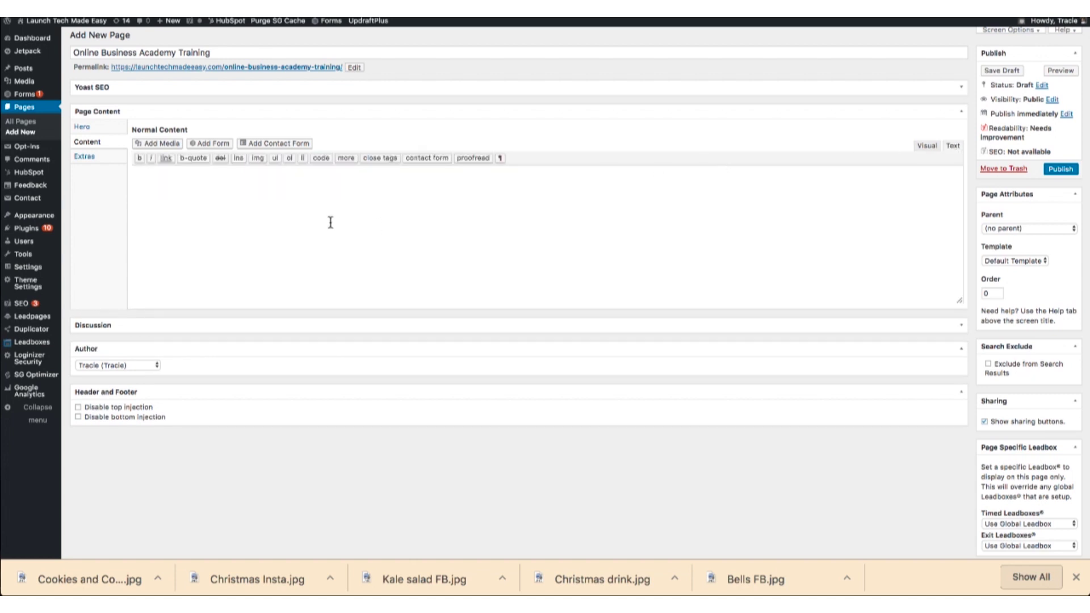
key("ctrl+v")
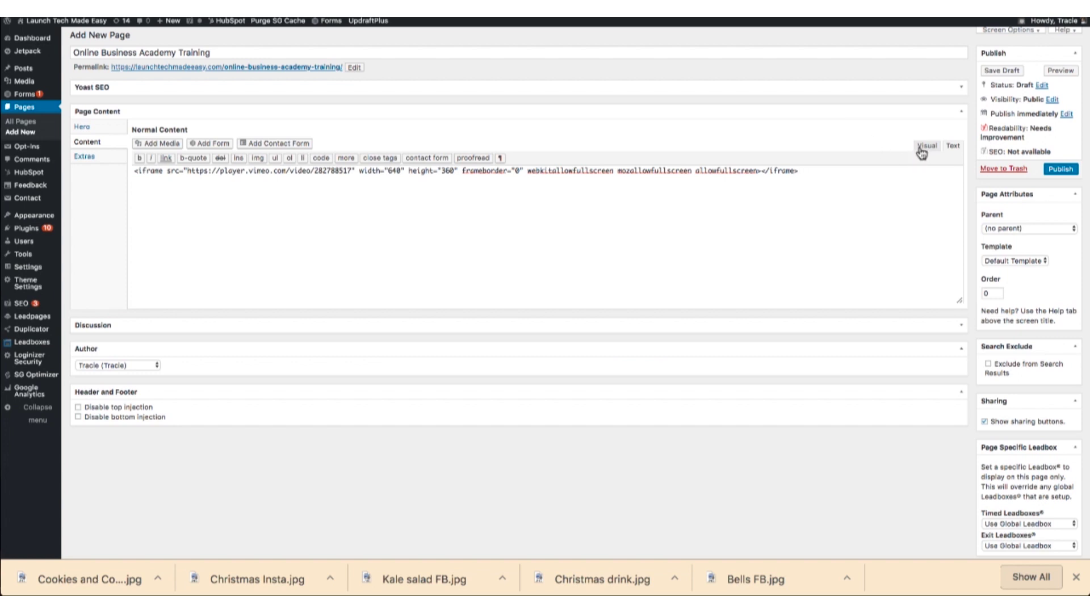
left_click(923, 146)
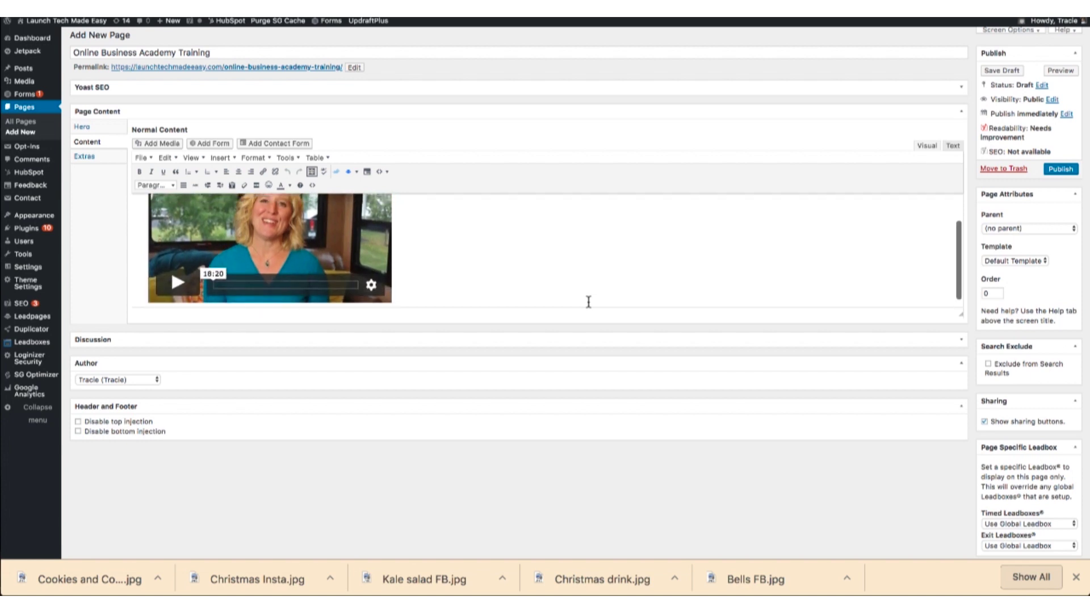
Step: Save the training page as a draft and check the embedded video in the Content tab
left_click(997, 72)
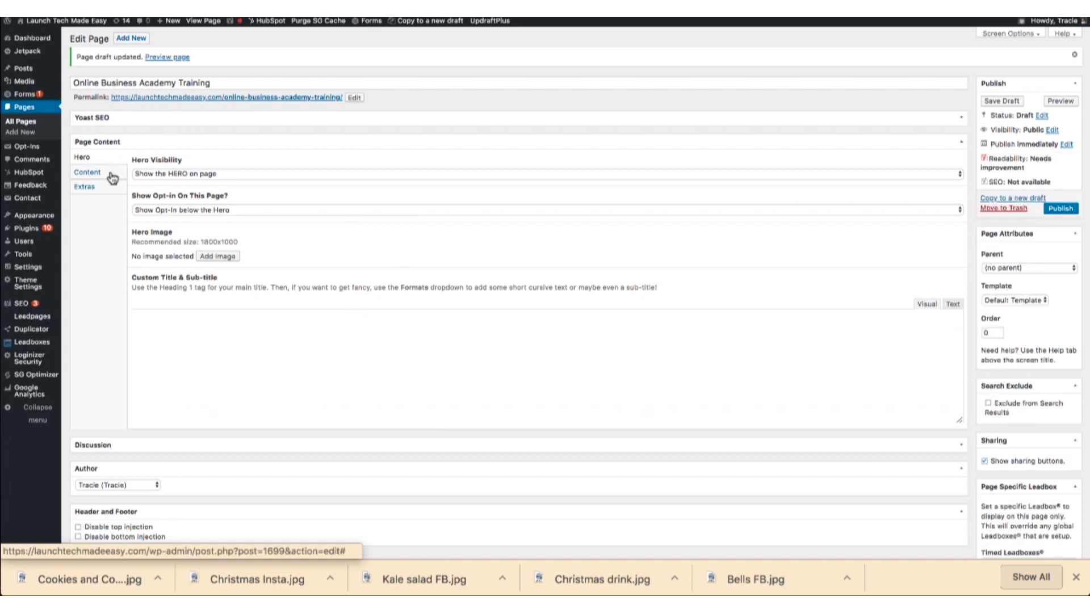
left_click(112, 178)
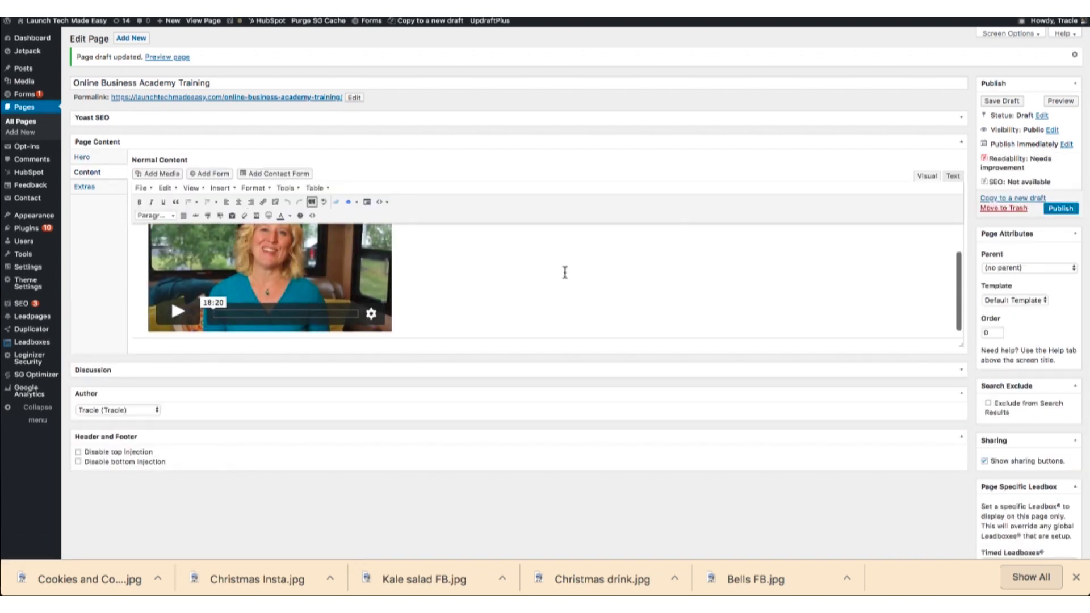
scroll(565, 273, "down", 1)
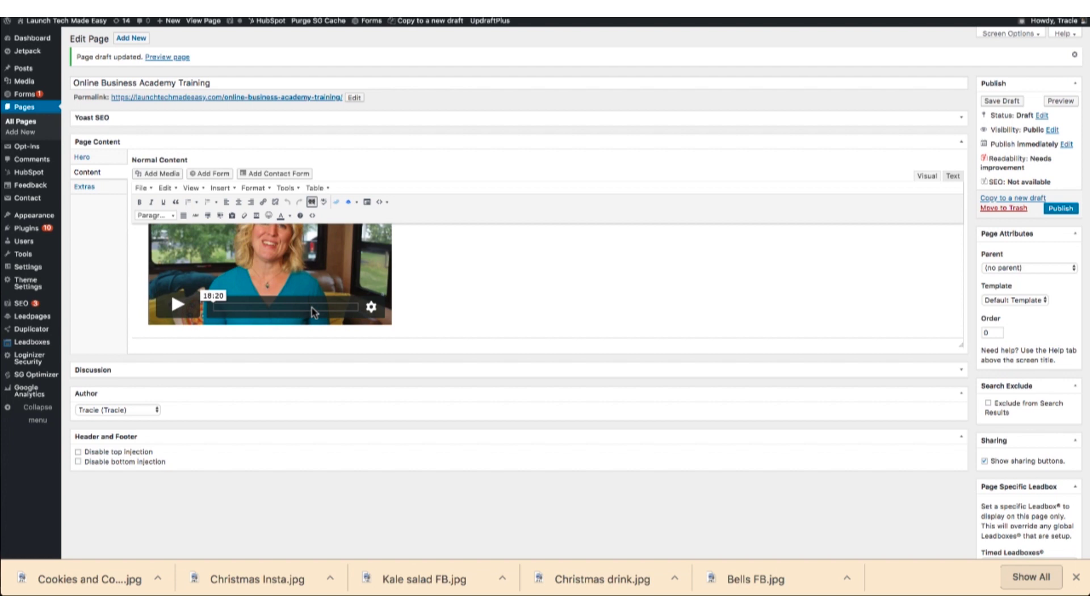
scroll(314, 312, "up", 2)
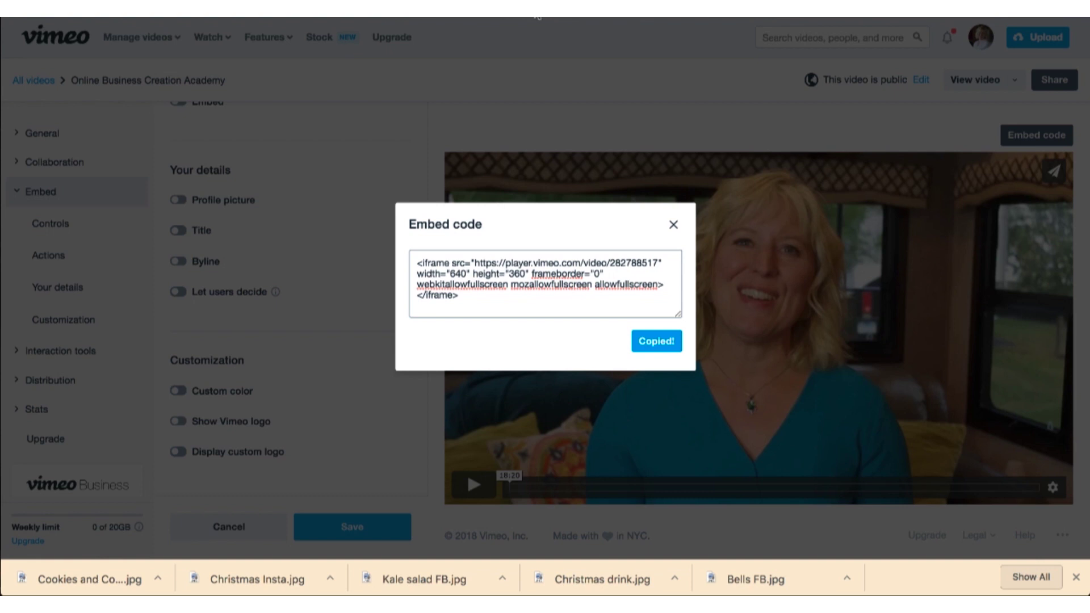
Step: Close the embed code box and save the embed settings with the Playbar off
left_click(674, 224)
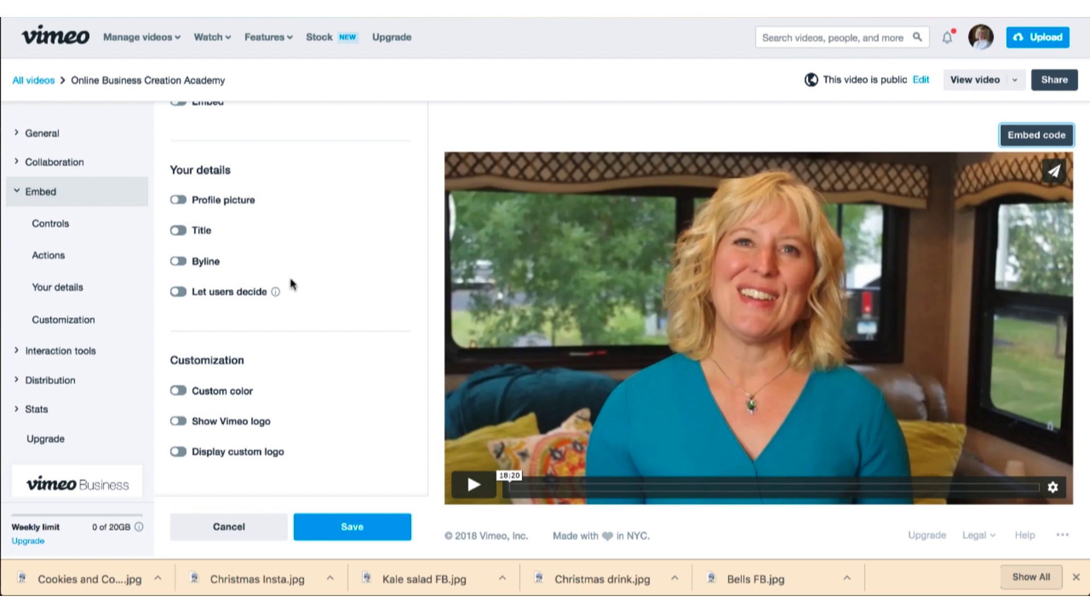
scroll(291, 284, "up", 3)
scroll(292, 284, "up", 3)
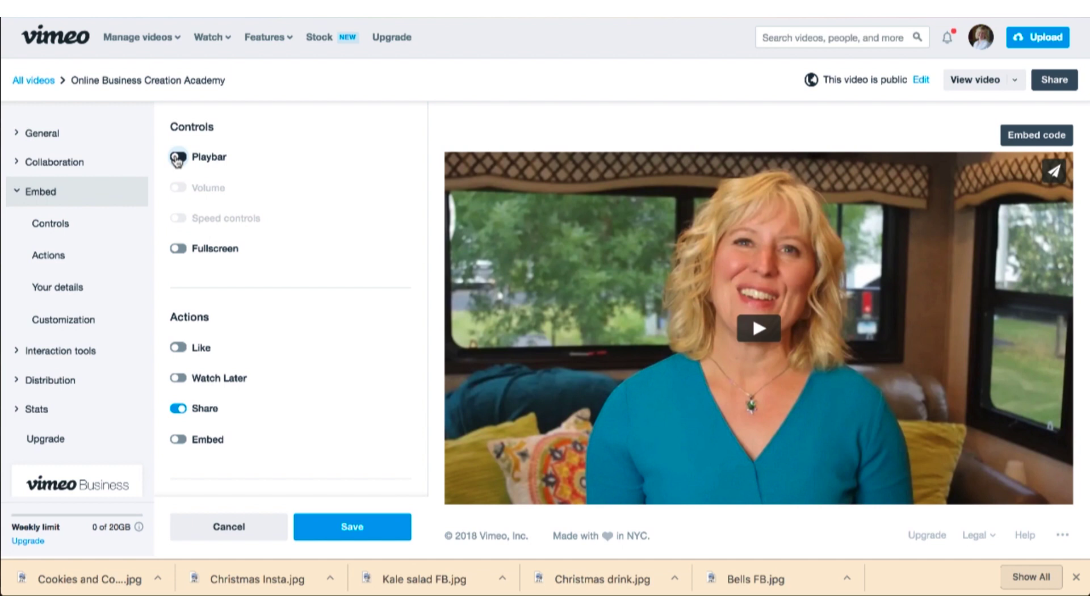
left_click(352, 528)
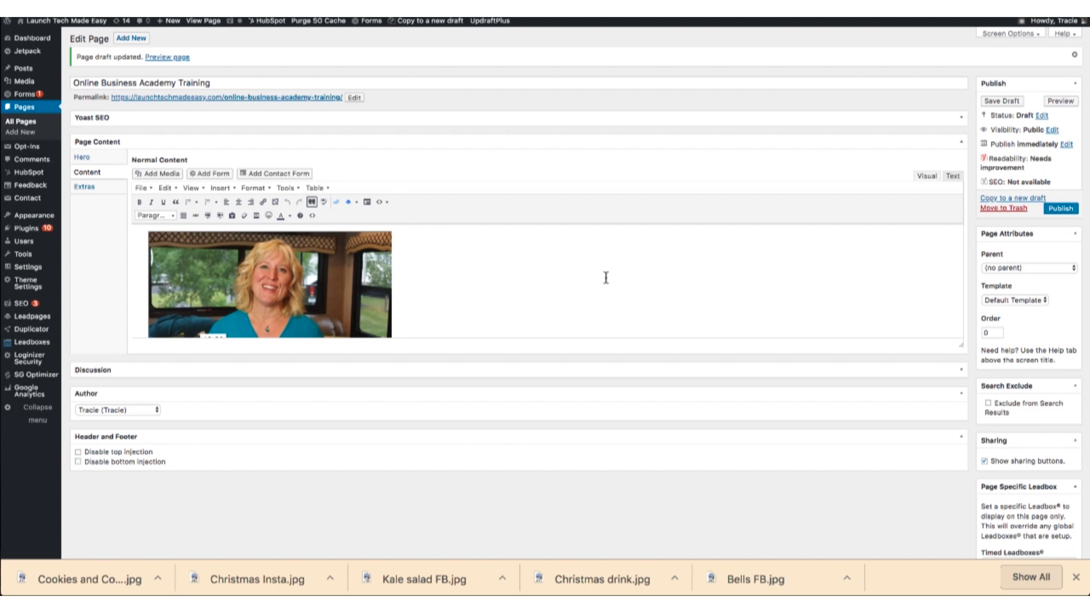
Step: Enlarge the editor box and open the Page Content's Content tab to view the video
left_click_drag(959, 346, 959, 399)
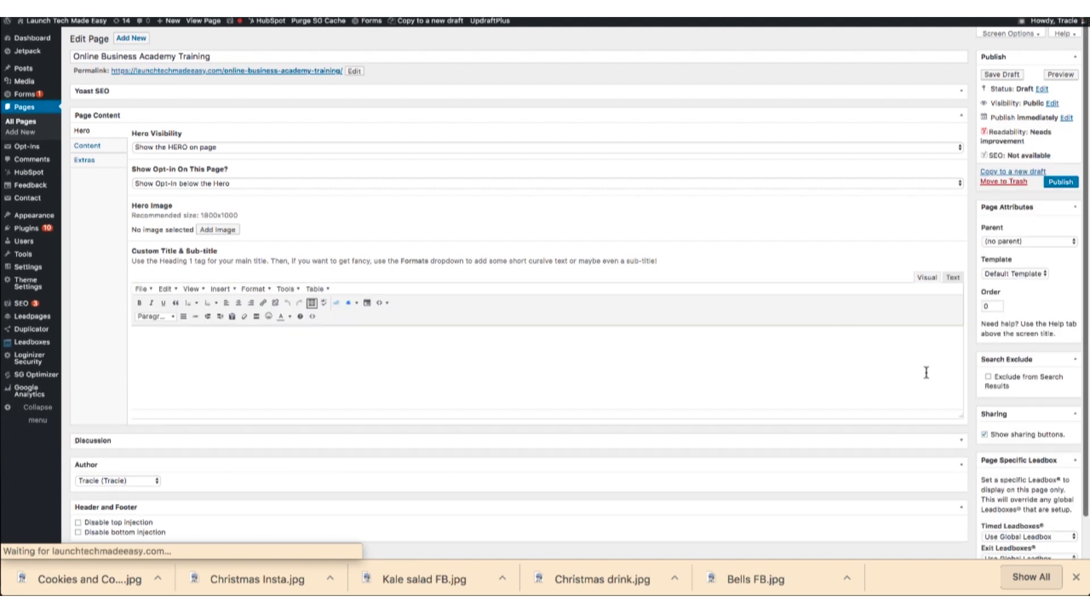
left_click(951, 413)
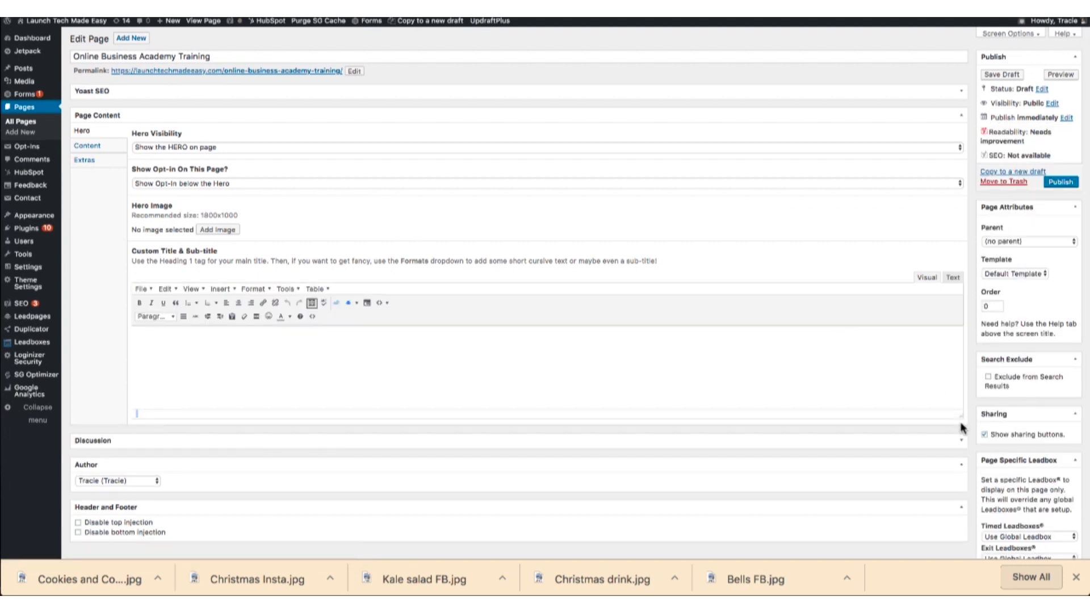
scroll(864, 373, "down", 1)
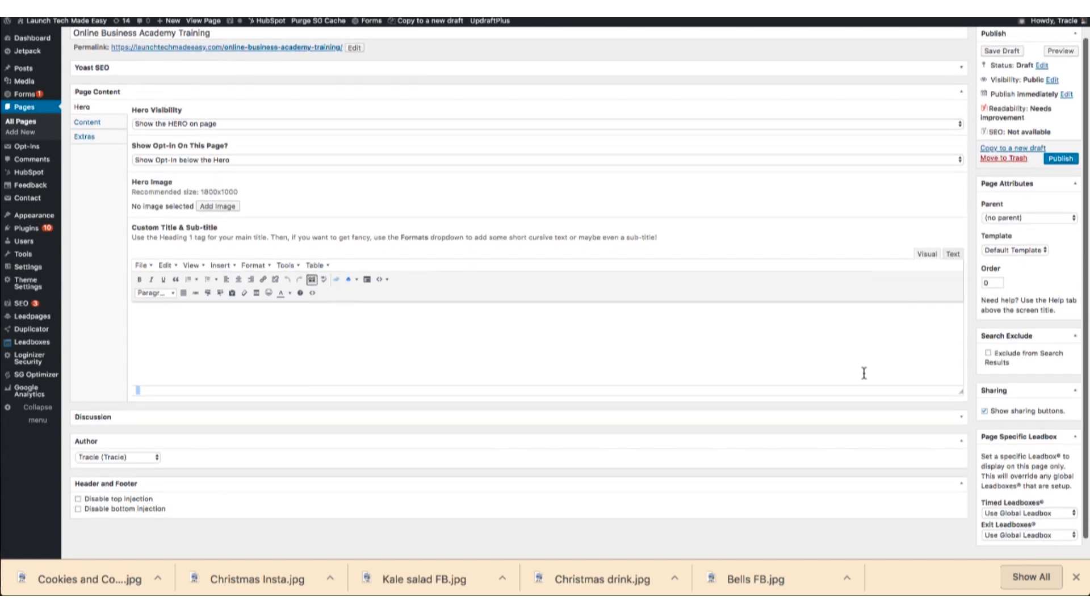
scroll(865, 373, "down", 1)
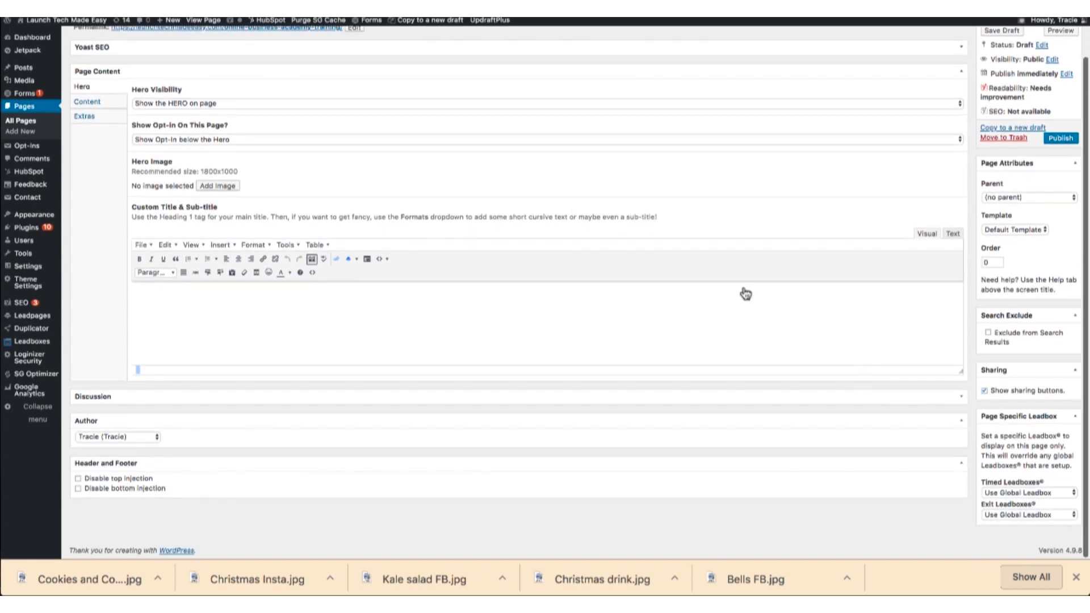
left_click(88, 105)
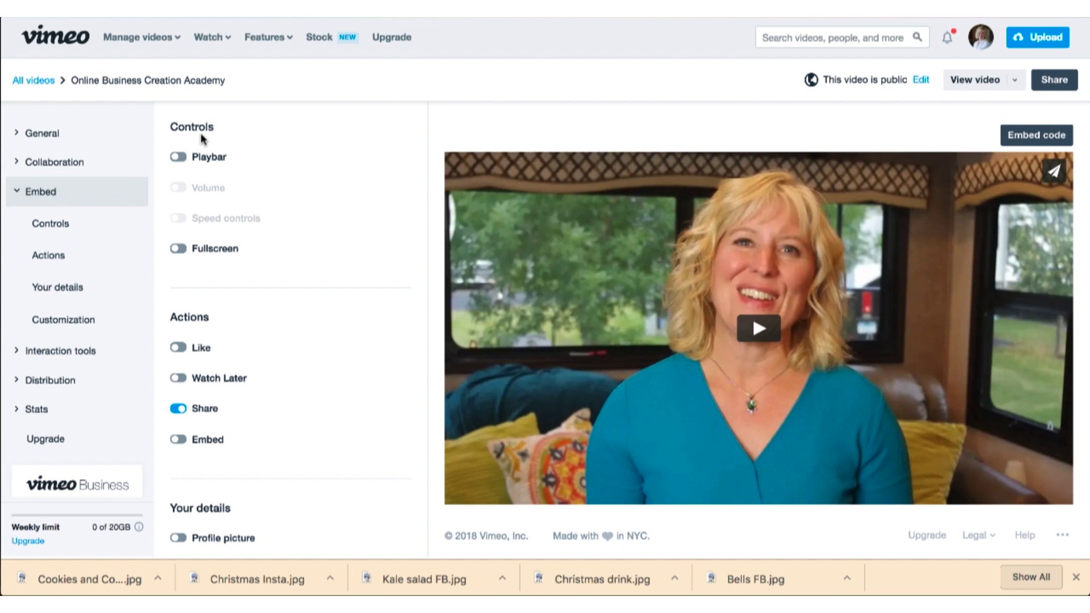
Step: Re-enable the Playbar control in Vimeo's embed settings and save the change
left_click(178, 156)
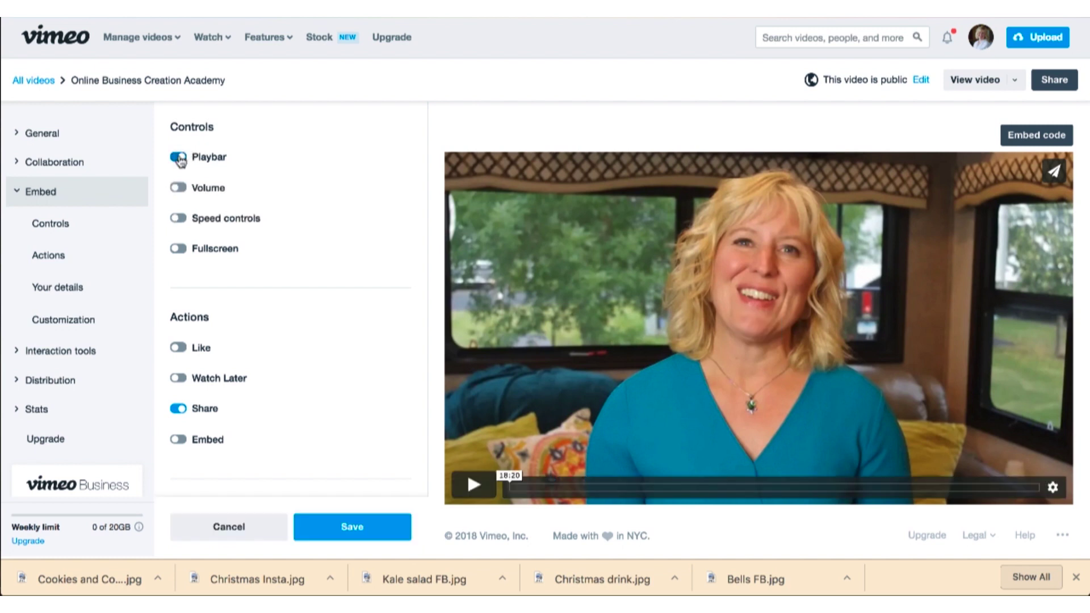
left_click(362, 525)
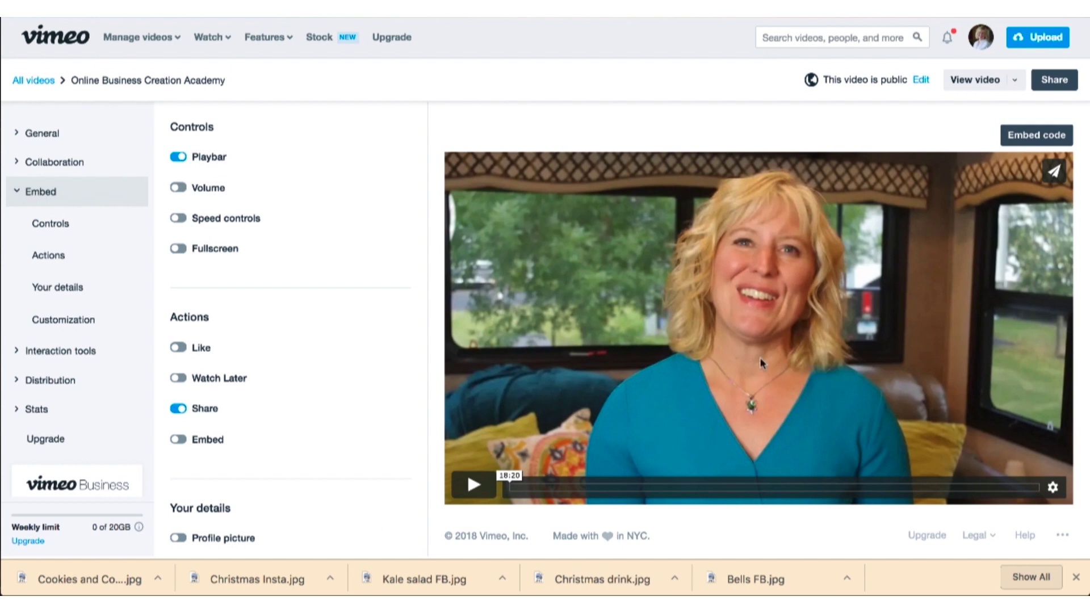
scroll(221, 494, "down", 1)
scroll(222, 494, "down", 4)
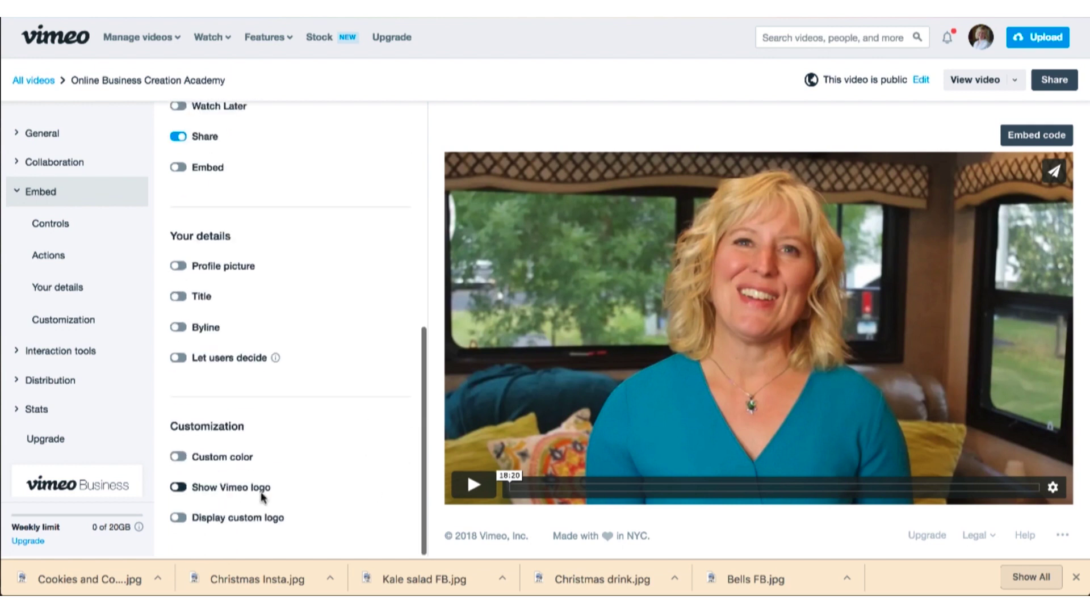
scroll(317, 341, "up", 7)
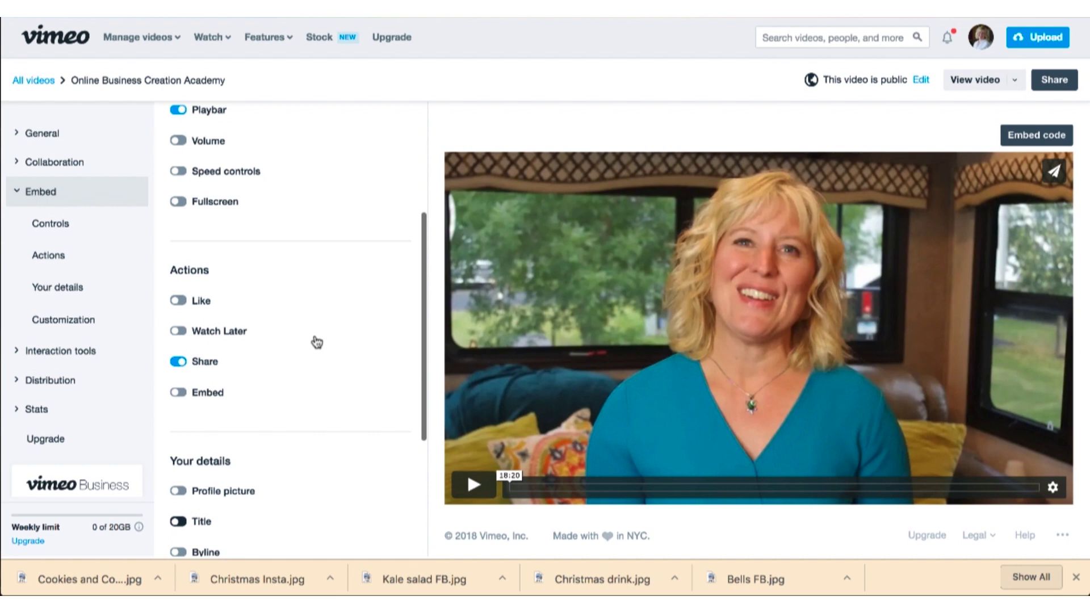
scroll(317, 341, "down", 8)
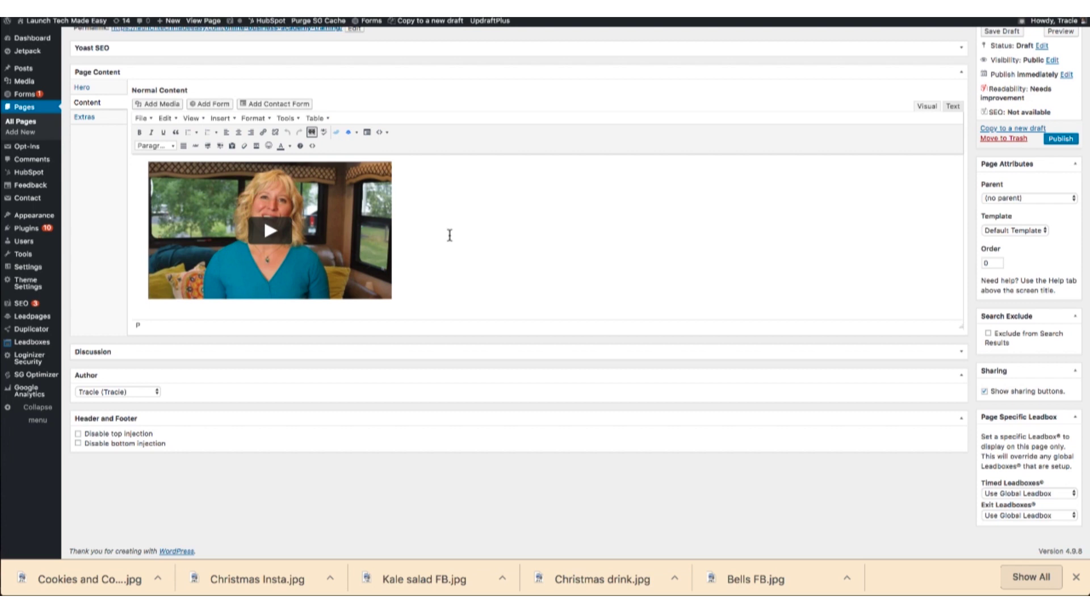
Step: Publish the 'Online Business Academy Training' page from the top of the editor
scroll(795, 230, "up", 2)
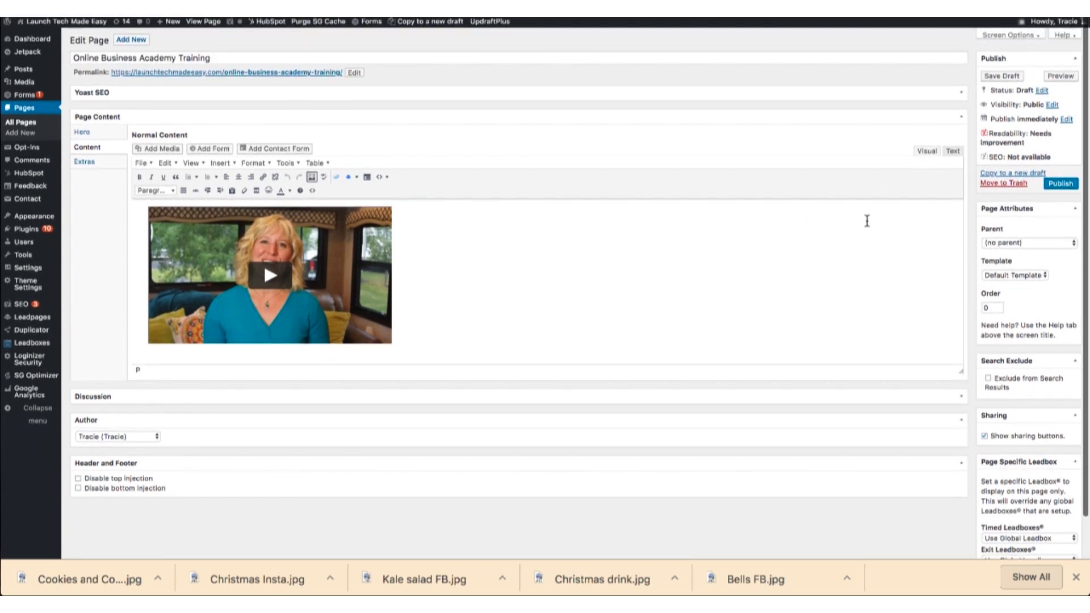
left_click(1067, 187)
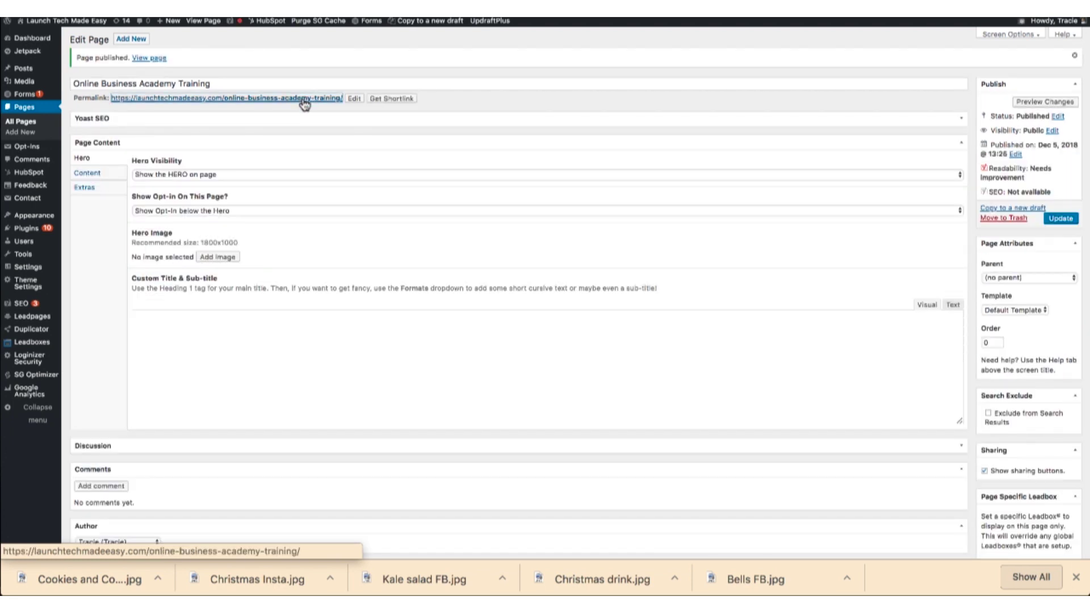
Step: View the live page's embedded player with its playbar, then narrow the browser window so it reflows
left_click(305, 99)
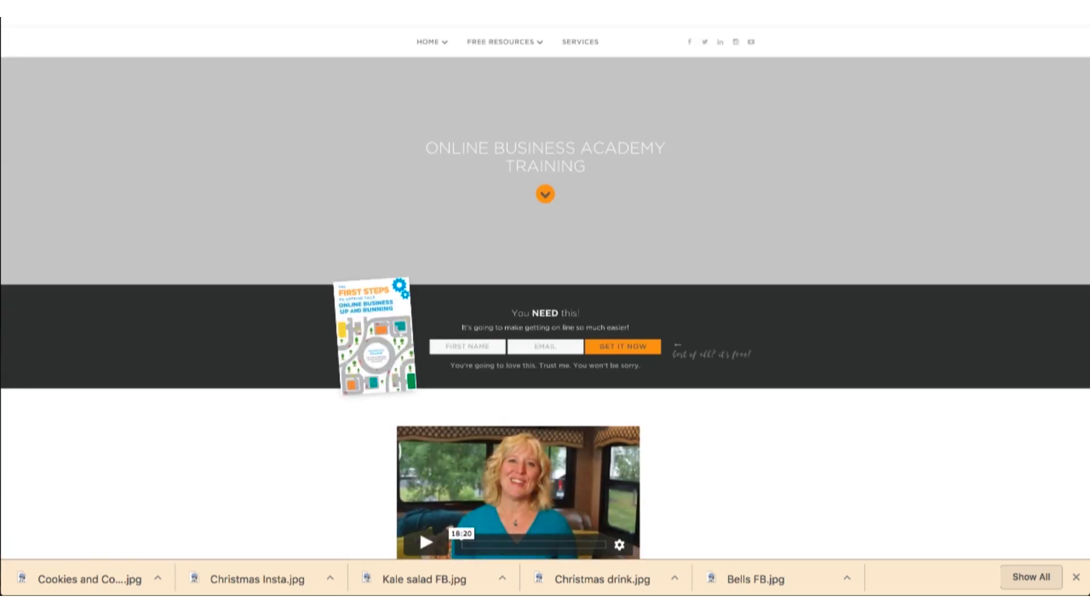
scroll(459, 452, "down", 1)
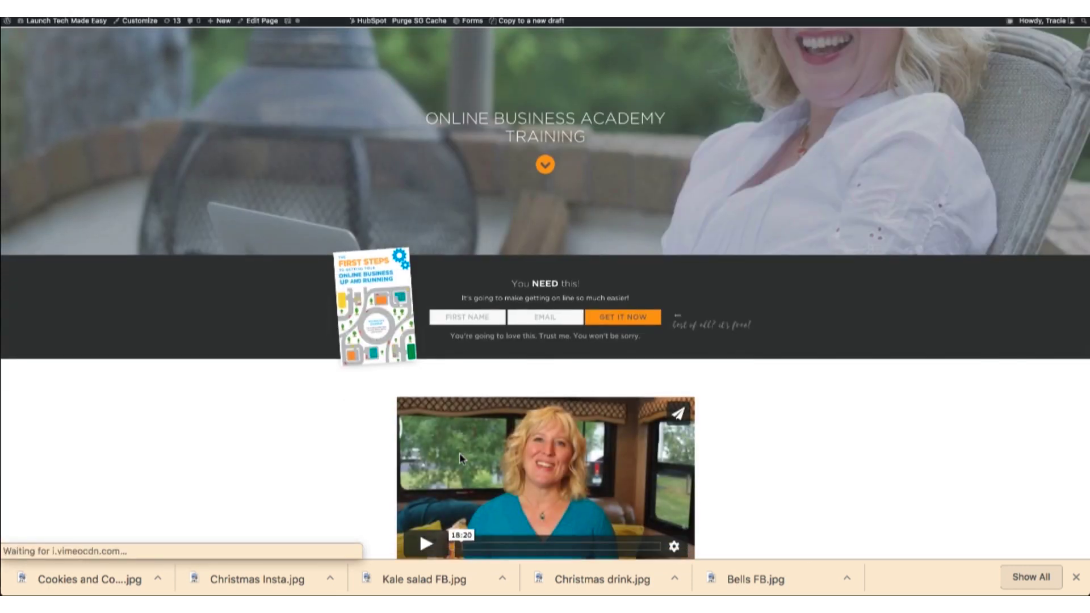
scroll(459, 452, "down", 2)
scroll(467, 278, "up", 3)
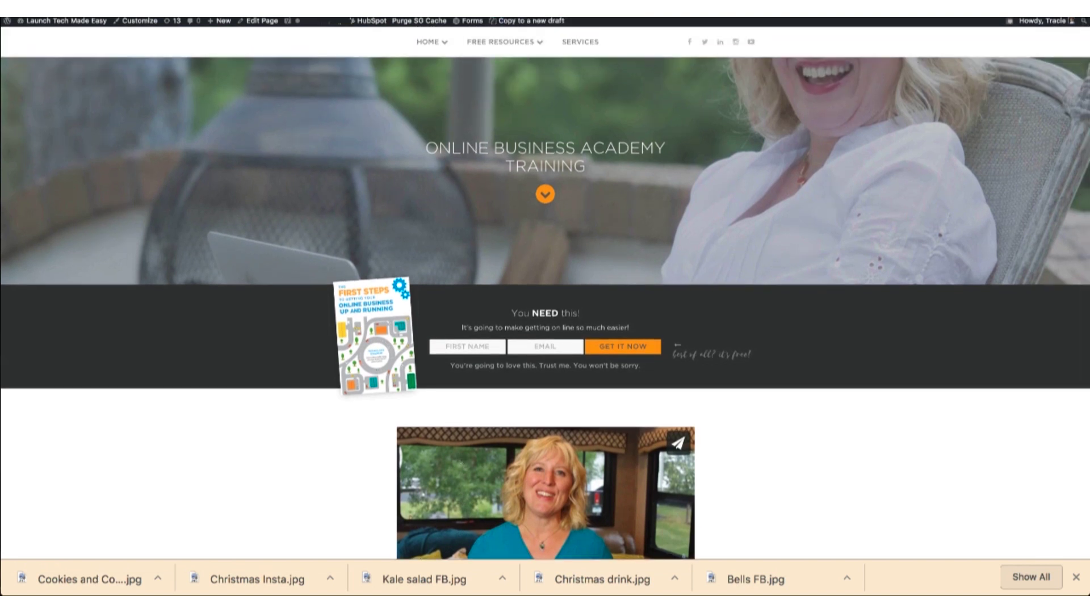
scroll(314, 417, "down", 3)
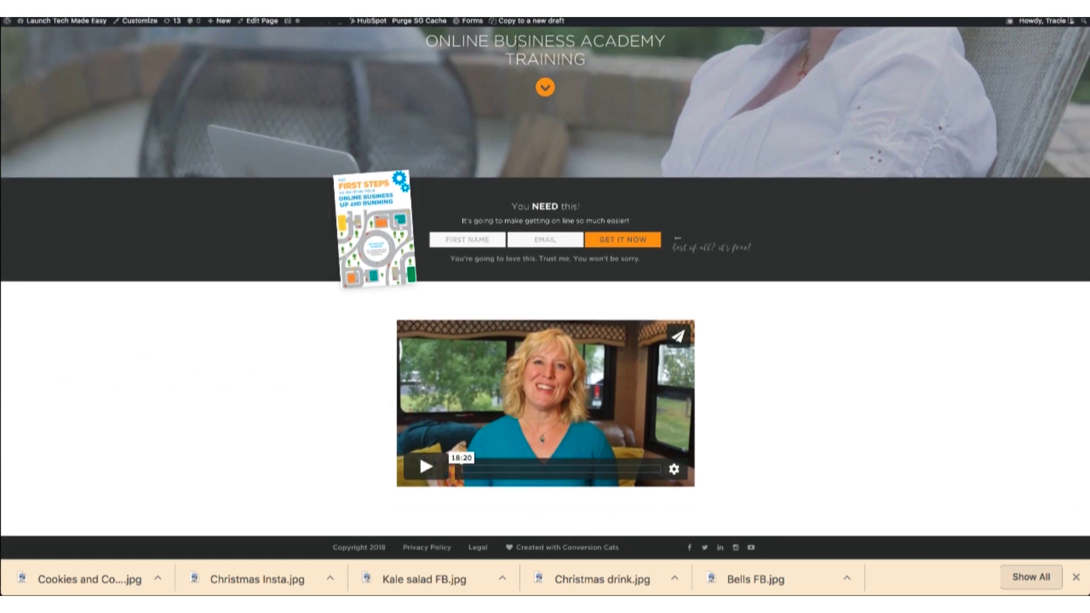
scroll(377, 231, "up", 3)
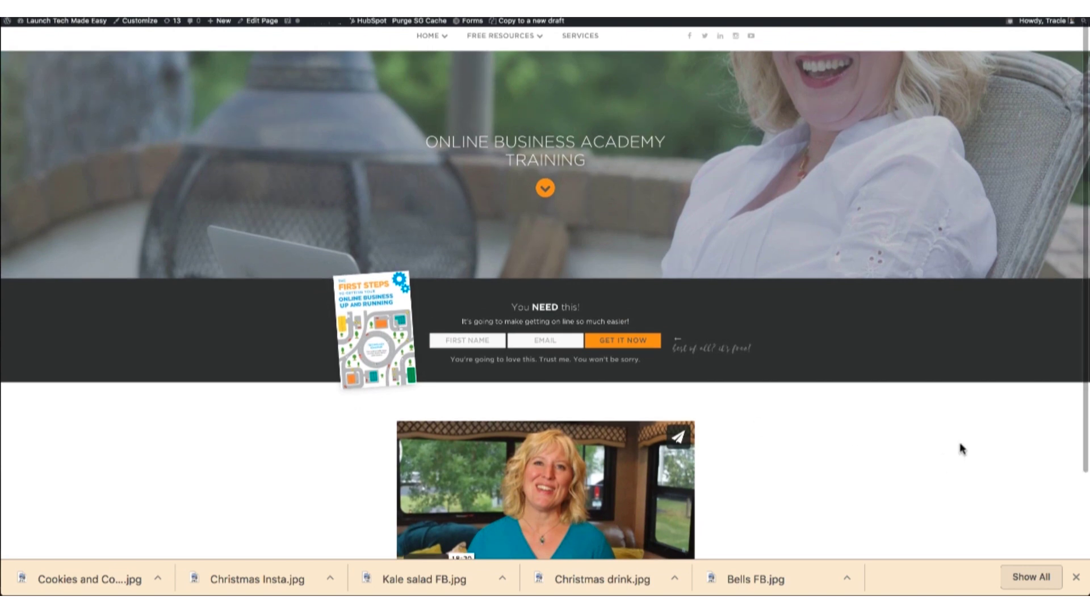
left_click_drag(1085, 593, 612, 593)
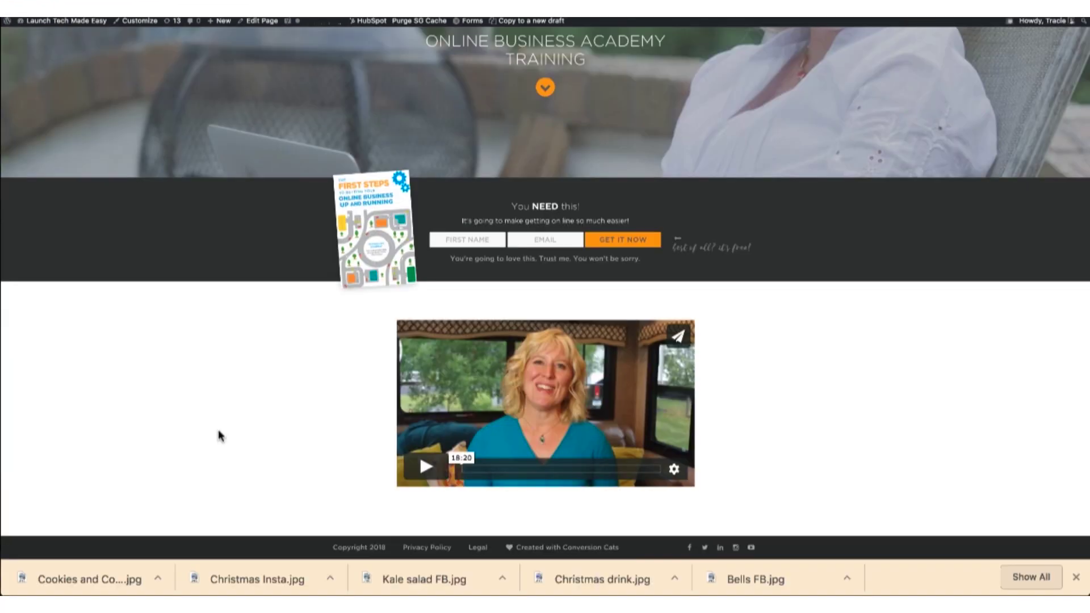